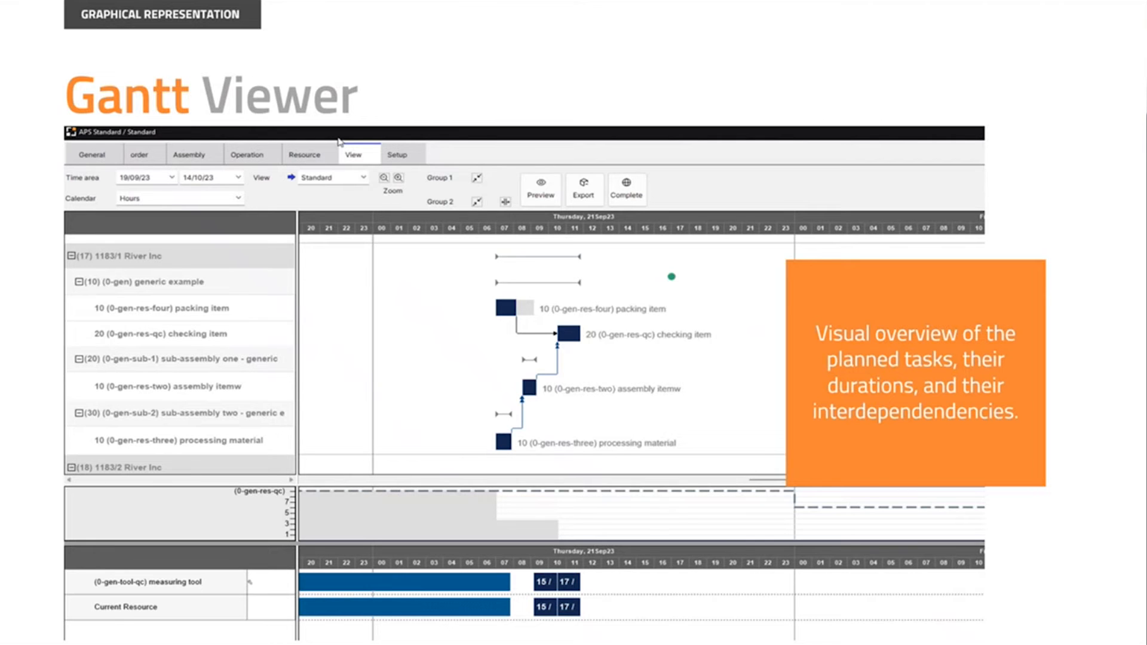
# Dismiss the link verification notice, end the slide presentation and switch to SAP Business One
pyautogui.click(680, 436)
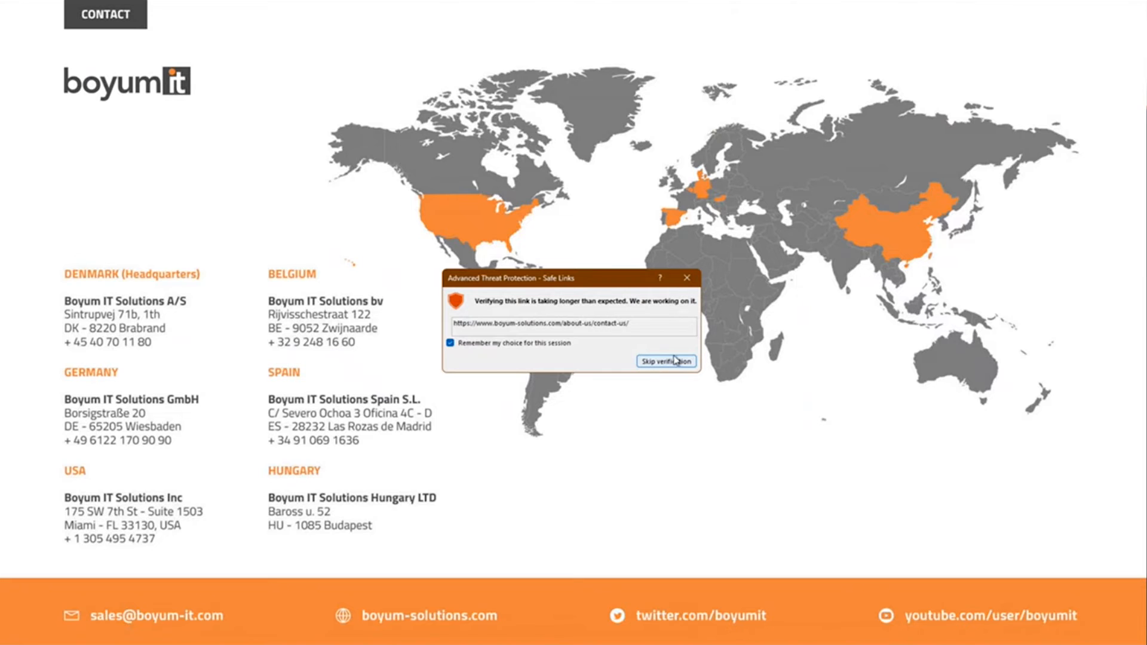
pyautogui.click(662, 362)
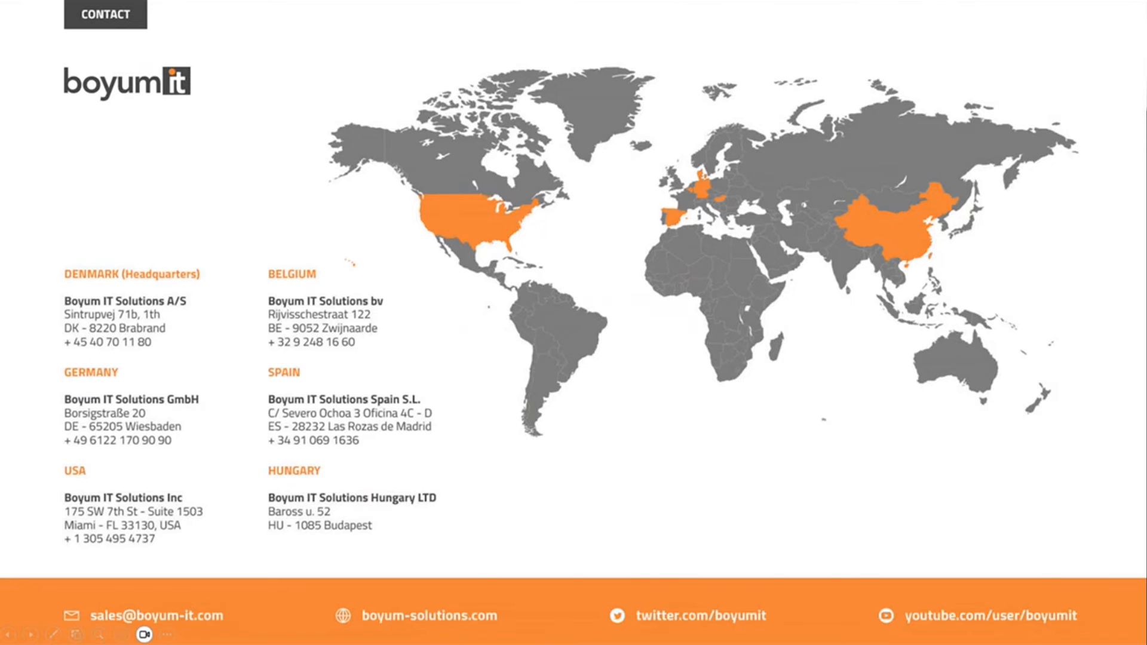
pyautogui.press('Escape')
pyautogui.press('super+d')
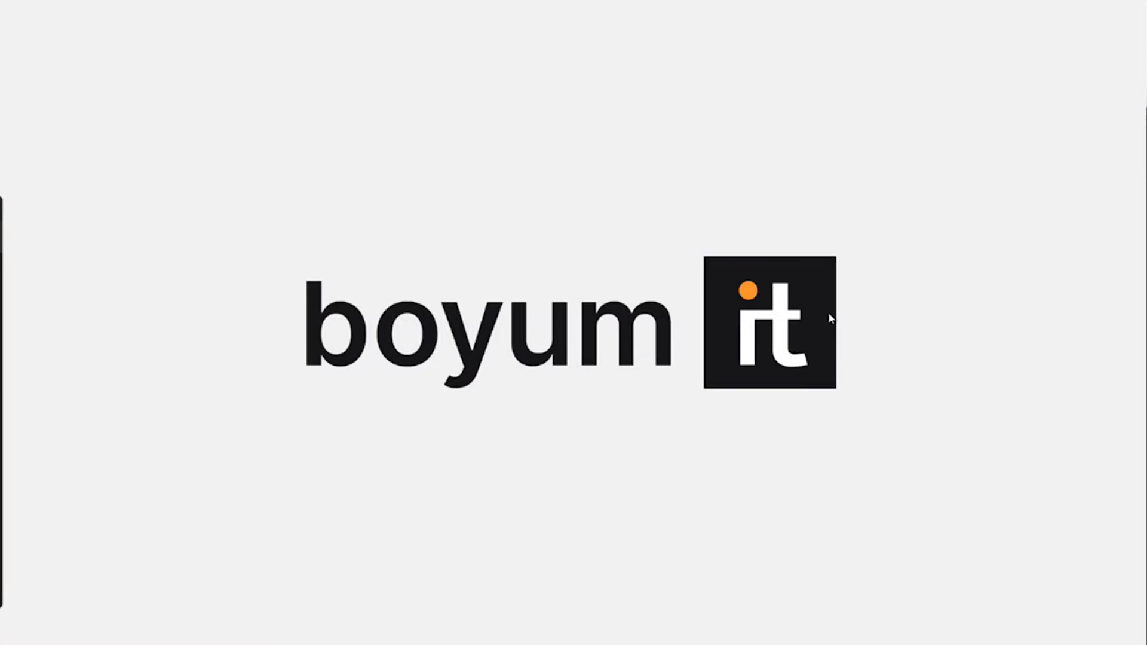
pyautogui.moveTo(756, 644)
pyautogui.click(756, 576)
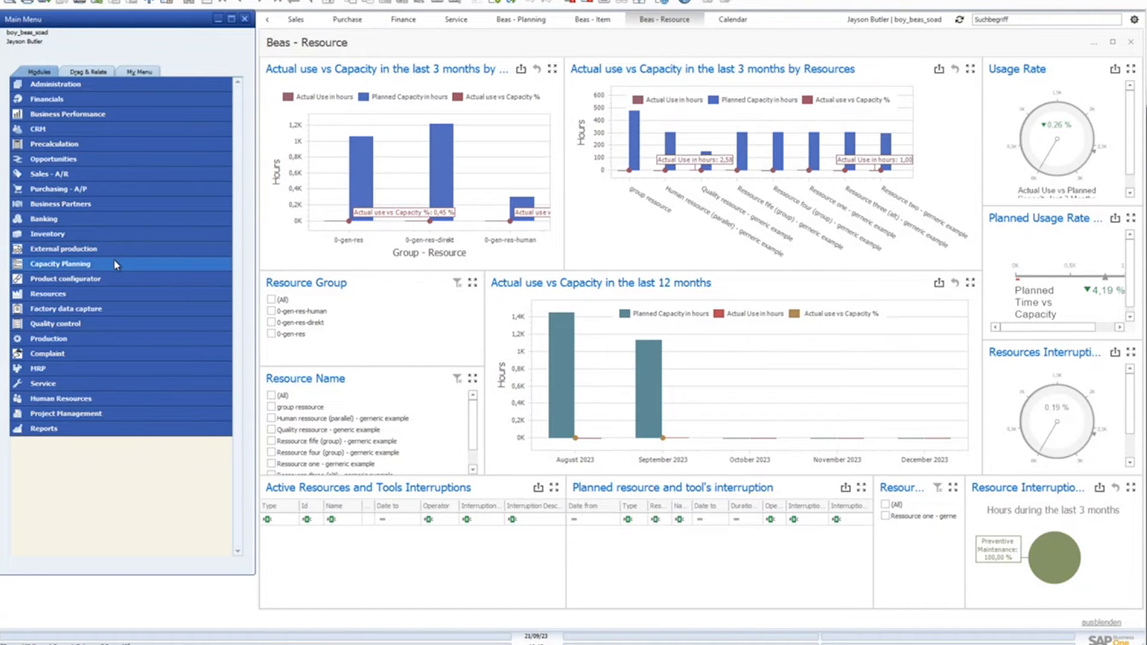
# Open the backward calculation type from Capacity Planning's APS Calculation Type list and expand all its sections
pyautogui.click(93, 263)
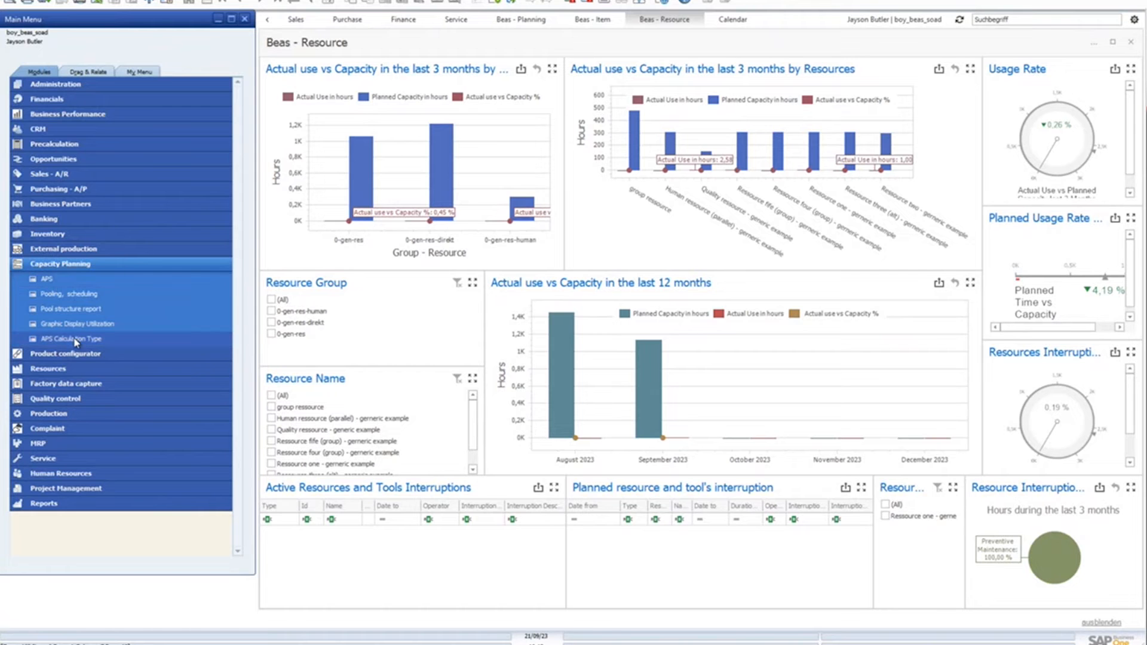
pyautogui.click(130, 338)
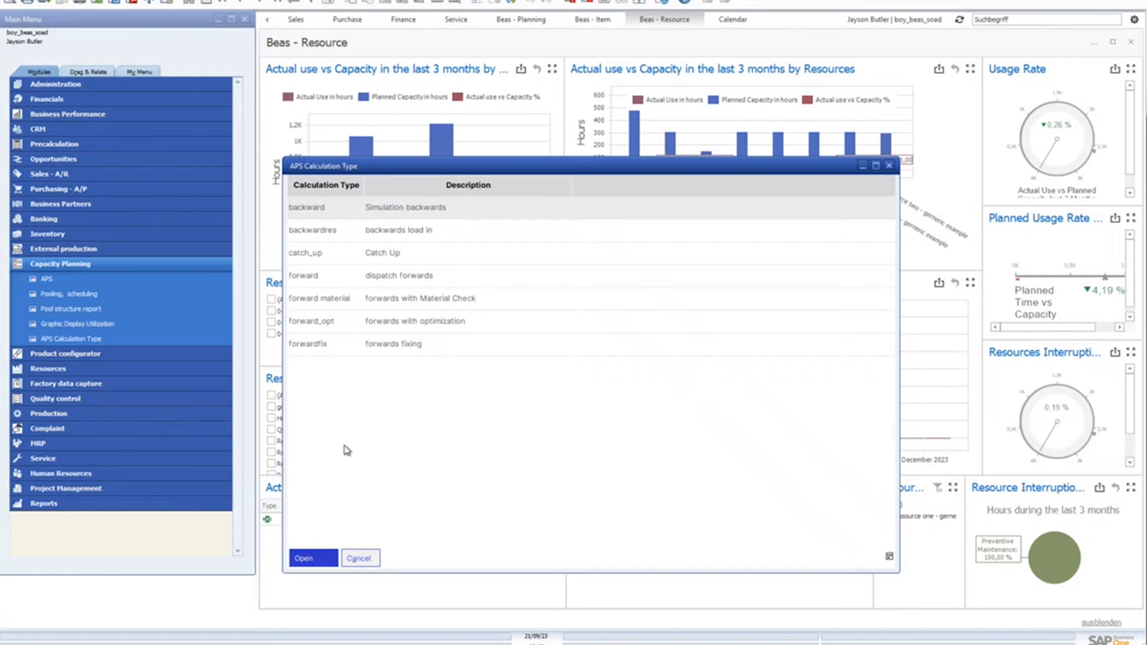
pyautogui.rightClick(327, 375)
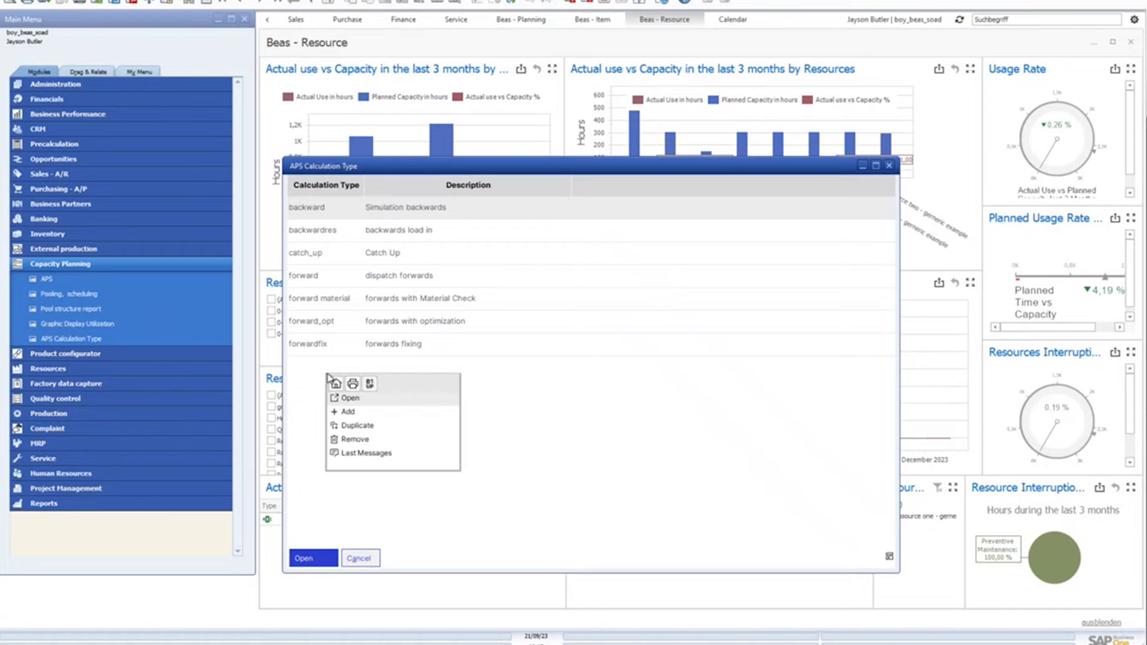
pyautogui.click(301, 401)
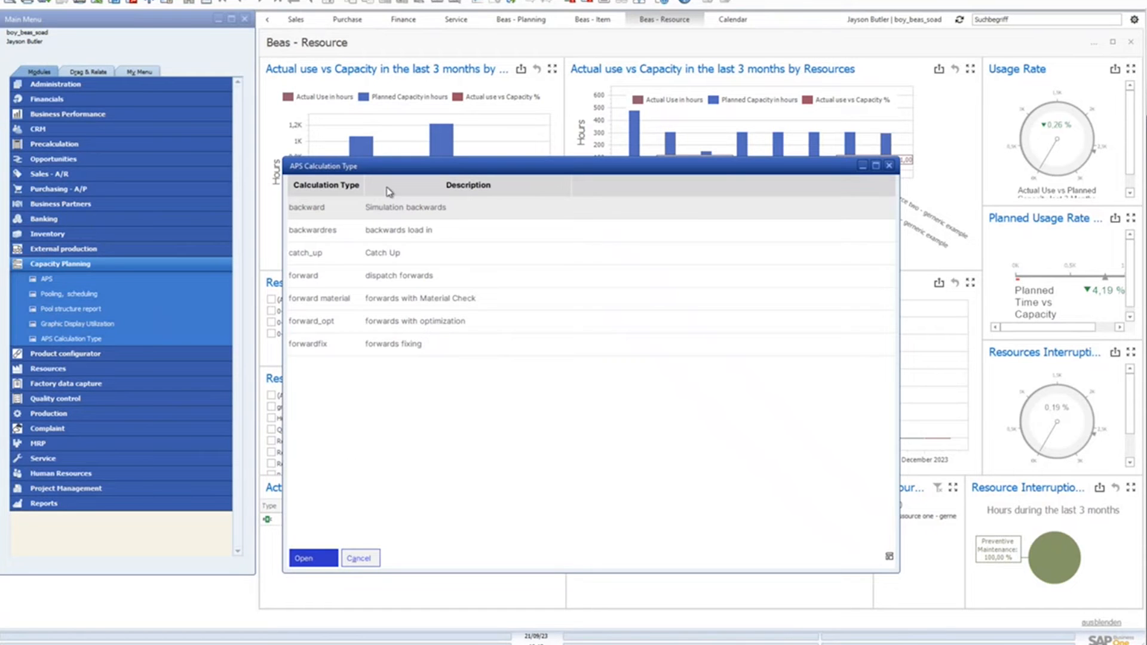
pyautogui.click(314, 559)
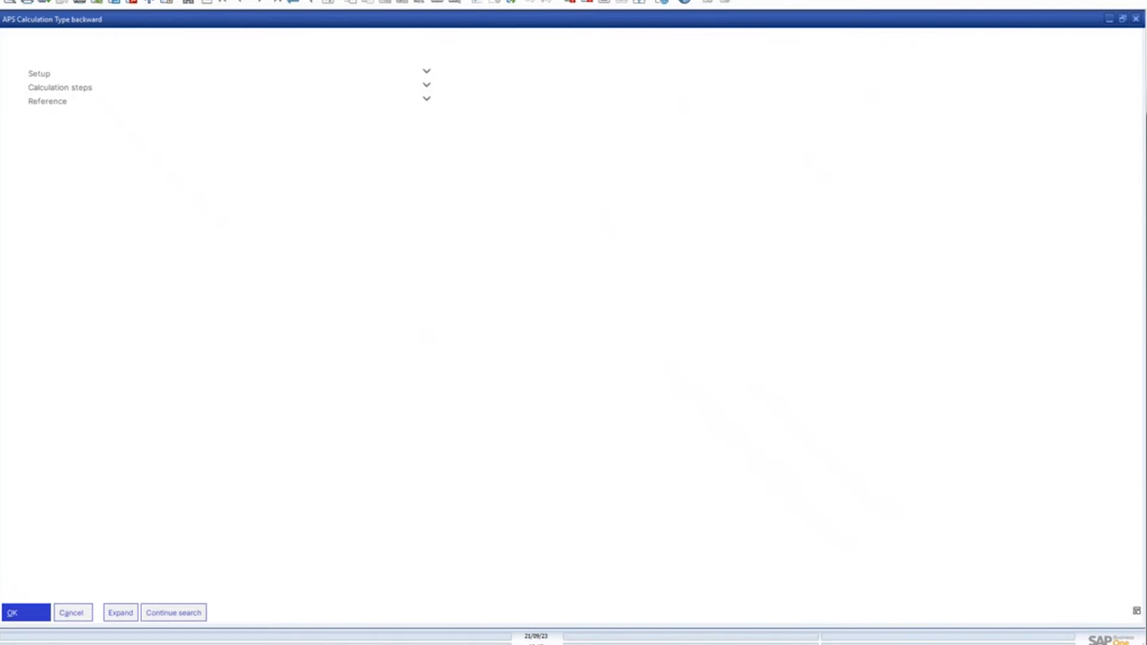
pyautogui.click(120, 615)
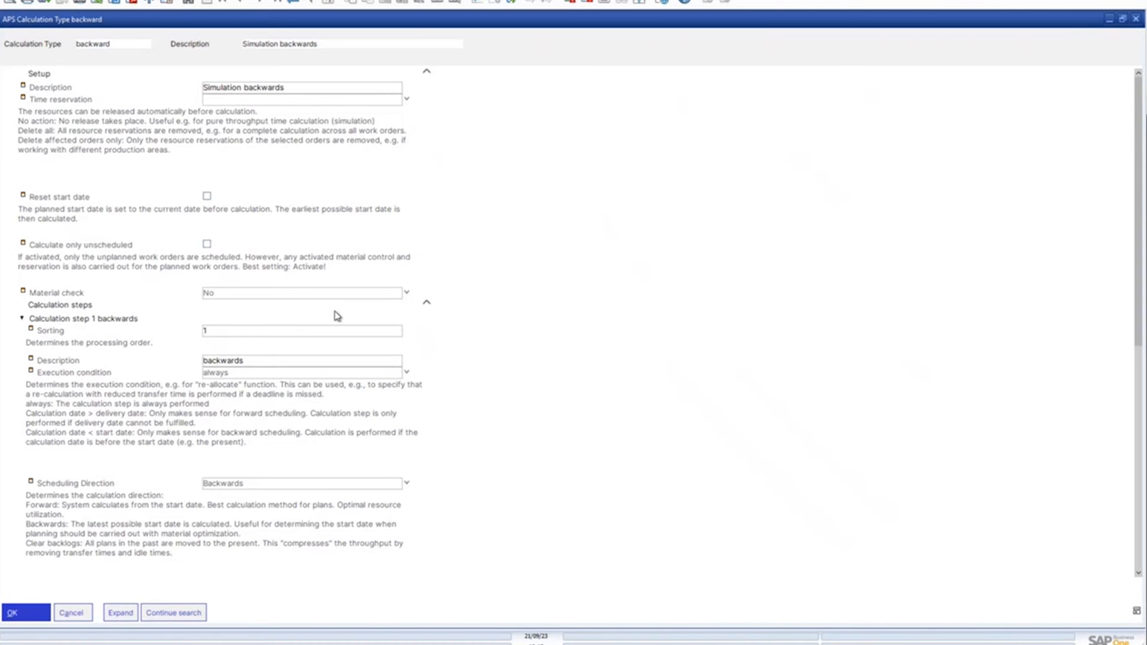
# Review the backward type's material check options, calculation step settings and references, and close it without saving
pyautogui.click(407, 294)
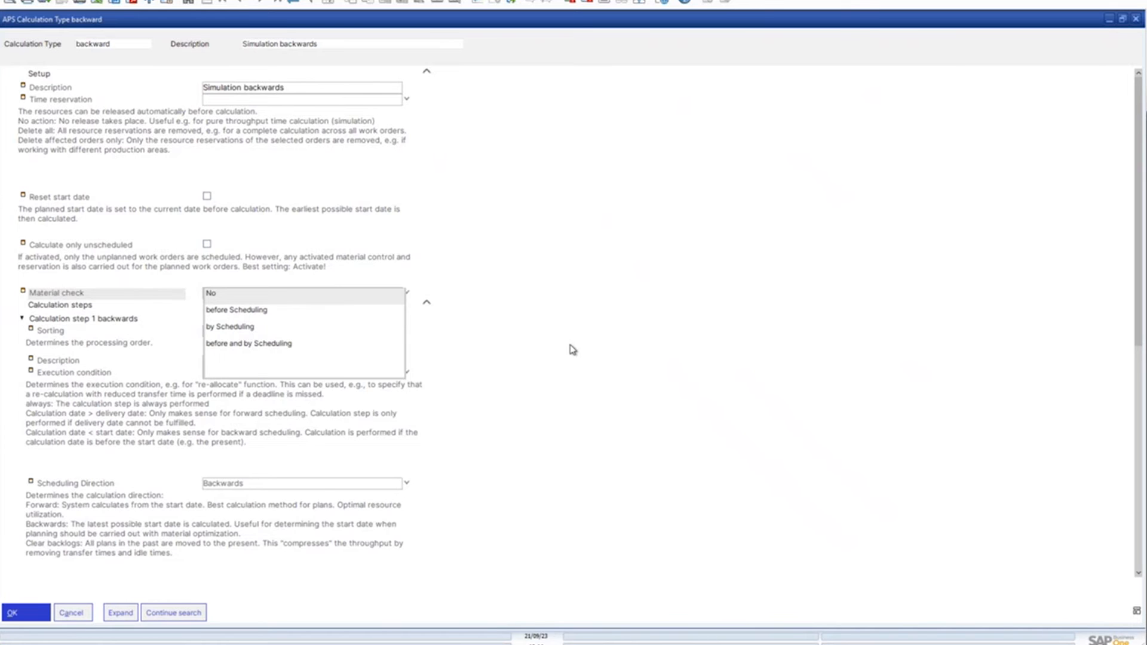
pyautogui.click(516, 333)
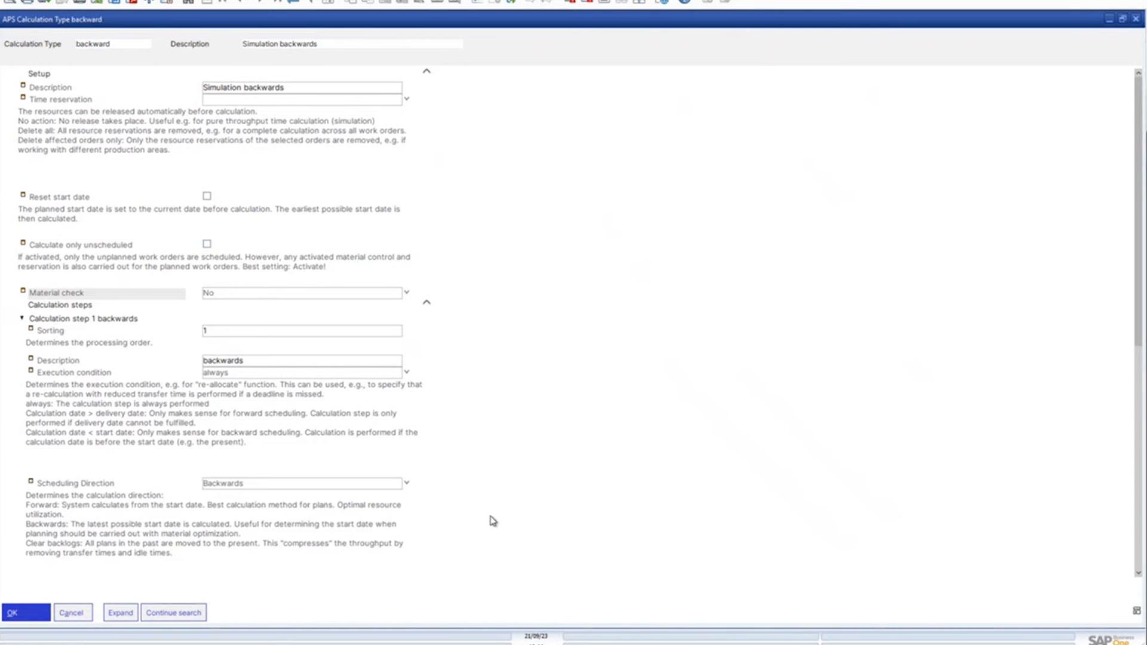
pyautogui.scroll(-1, 428, 534)
pyautogui.scroll(-5, 369, 509)
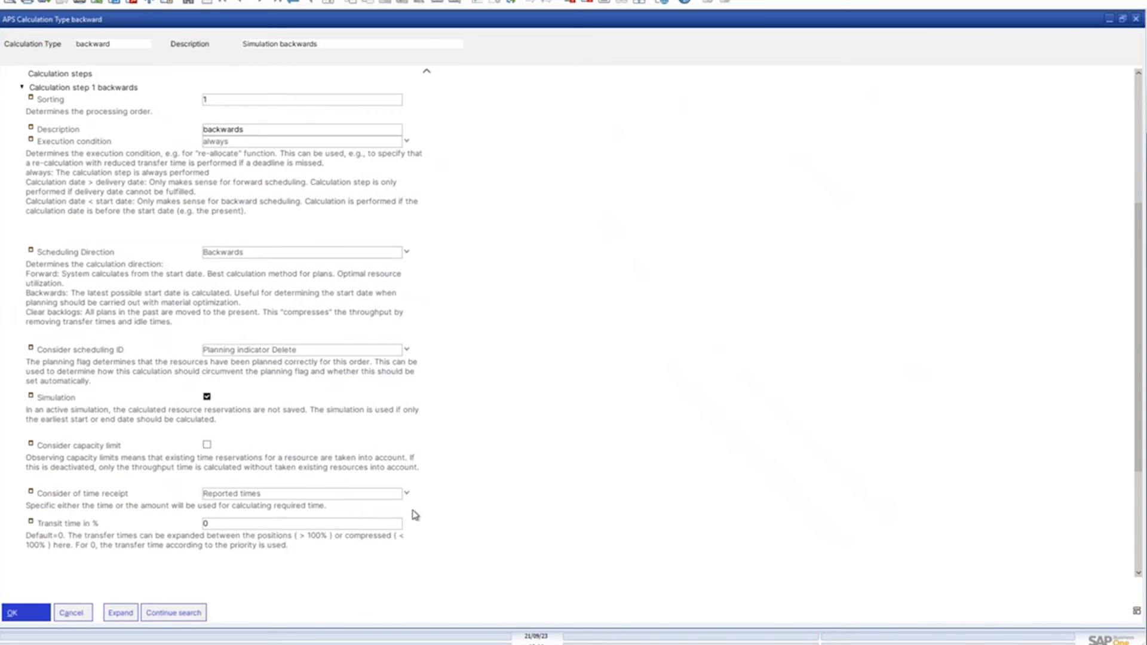
pyautogui.scroll(-5, 392, 512)
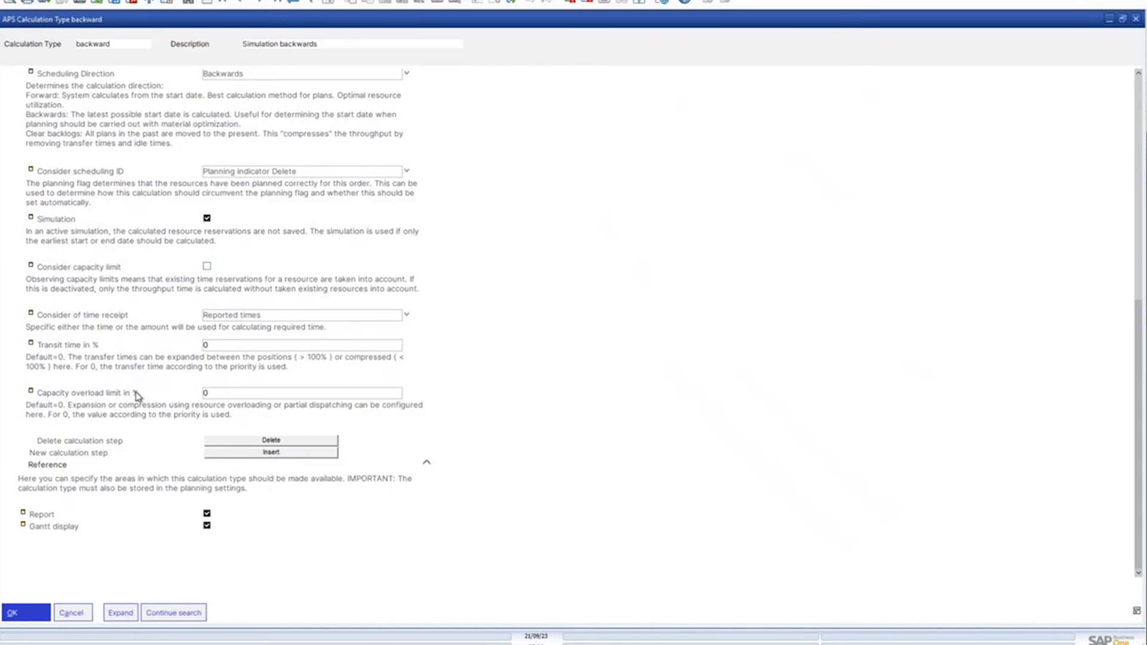
pyautogui.click(73, 616)
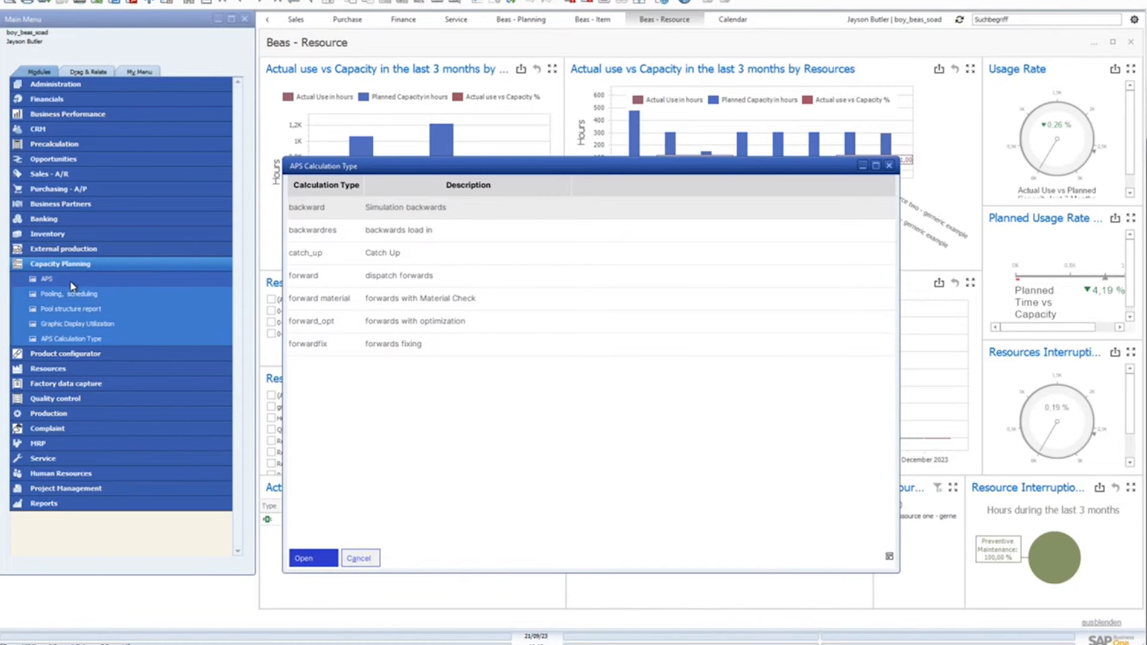
# Open APS scheduling from Capacity Planning and view the work orders of the Hohe-Prio planning area, closing that view after the check
pyautogui.click(70, 279)
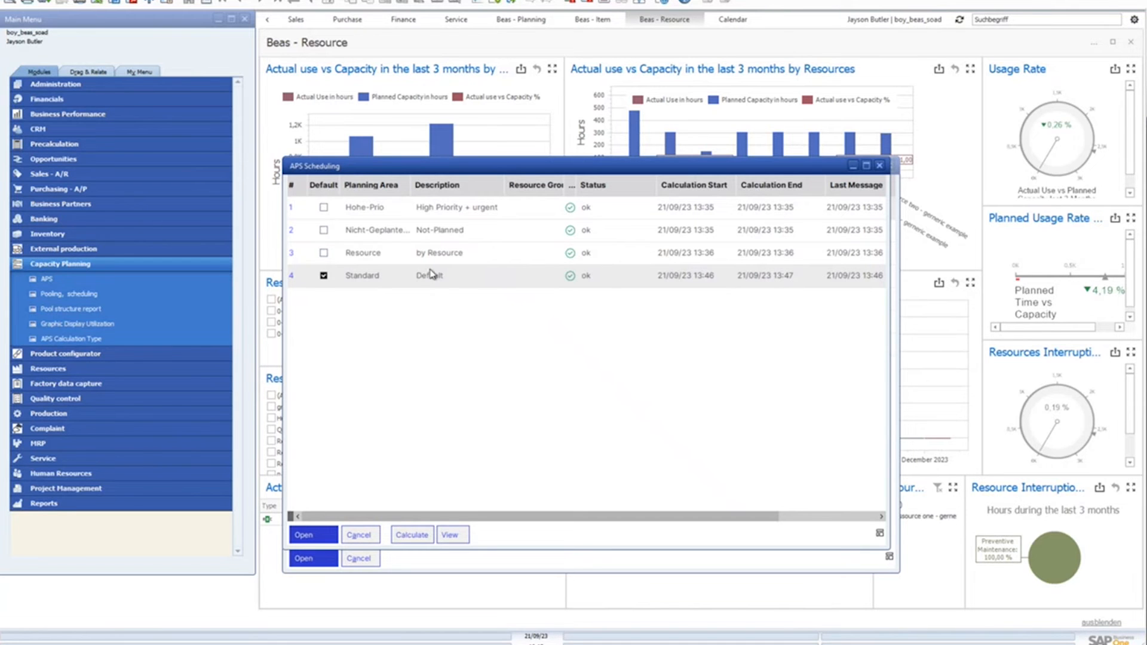
pyautogui.click(445, 213)
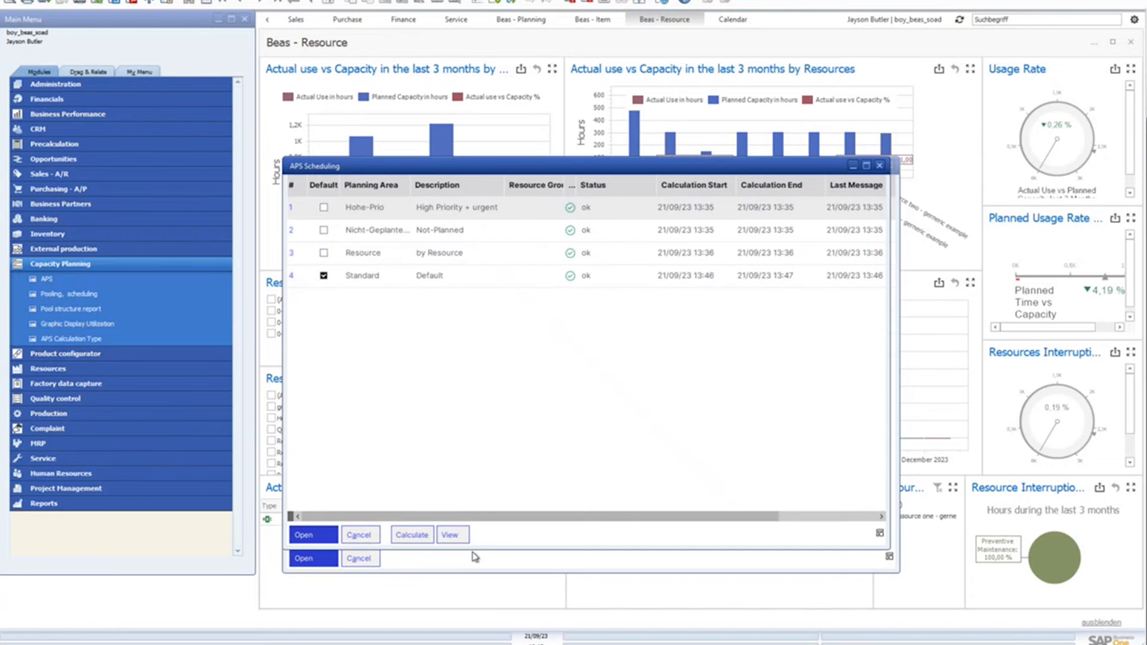
pyautogui.click(454, 539)
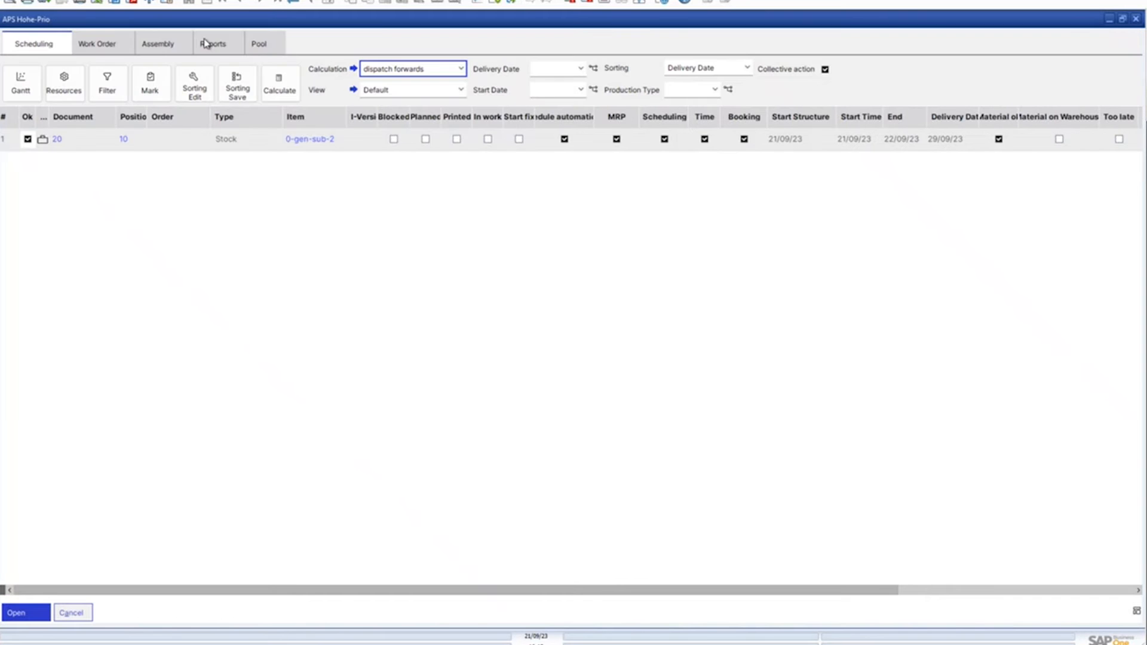
pyautogui.click(1136, 18)
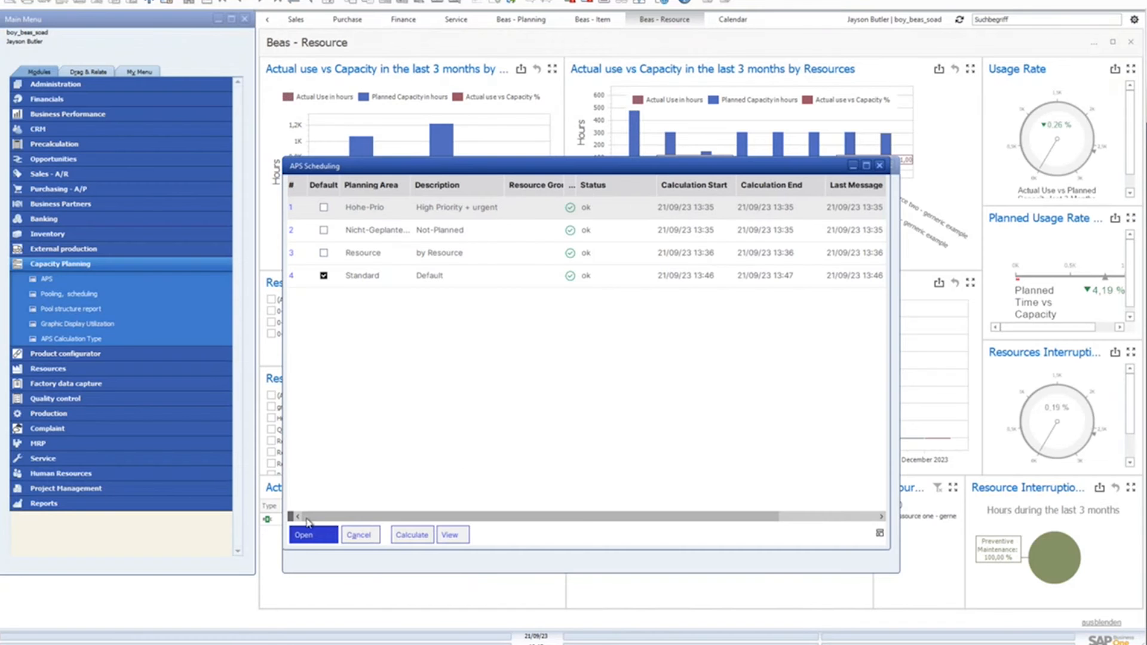
# Open the setup of the Hohe-Prio planning area and inspect which priorities its work order filter includes
pyautogui.click(303, 535)
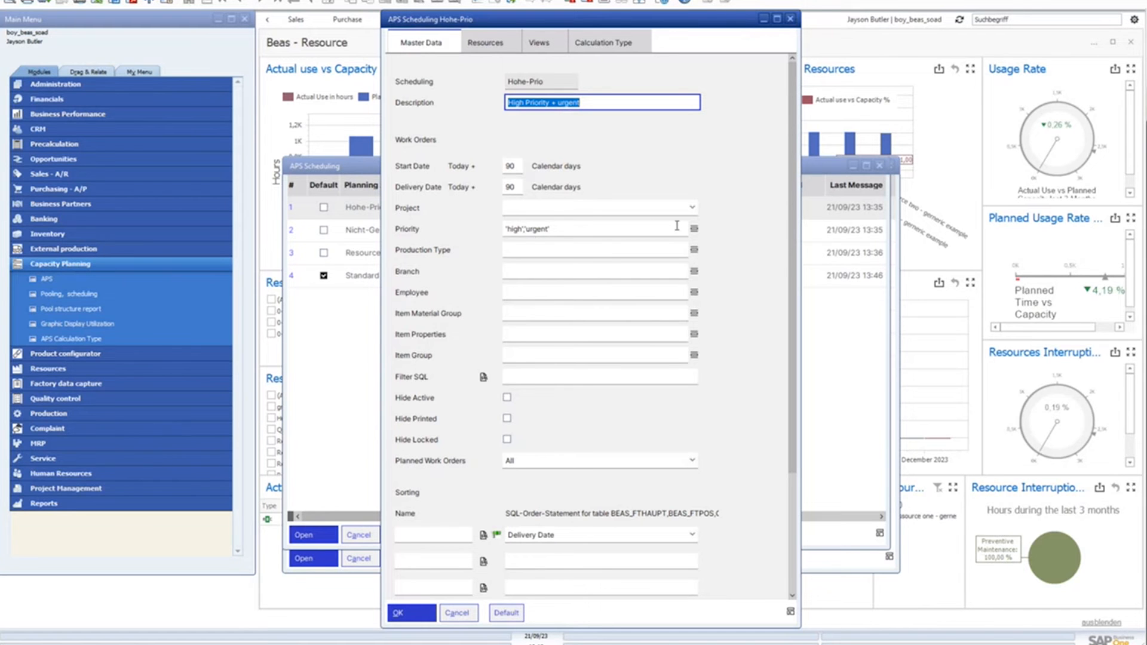
pyautogui.click(694, 231)
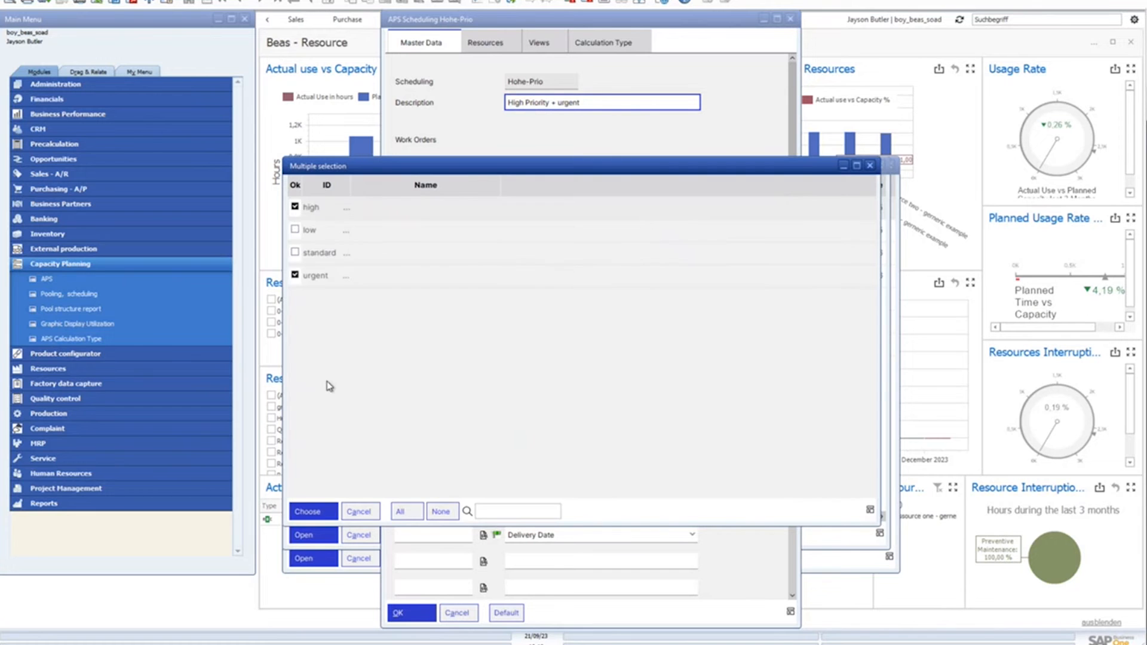
pyautogui.click(870, 166)
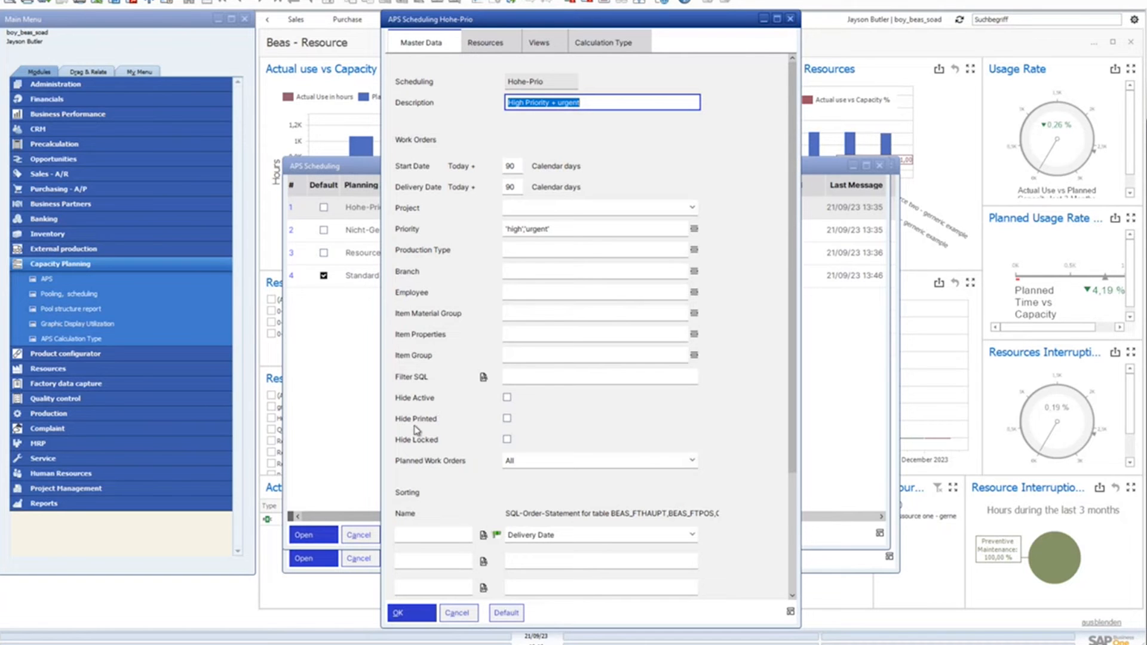
# Try the Hide Printed filter, switch it off again, and inspect the Execute in options without changing the mode
pyautogui.click(506, 418)
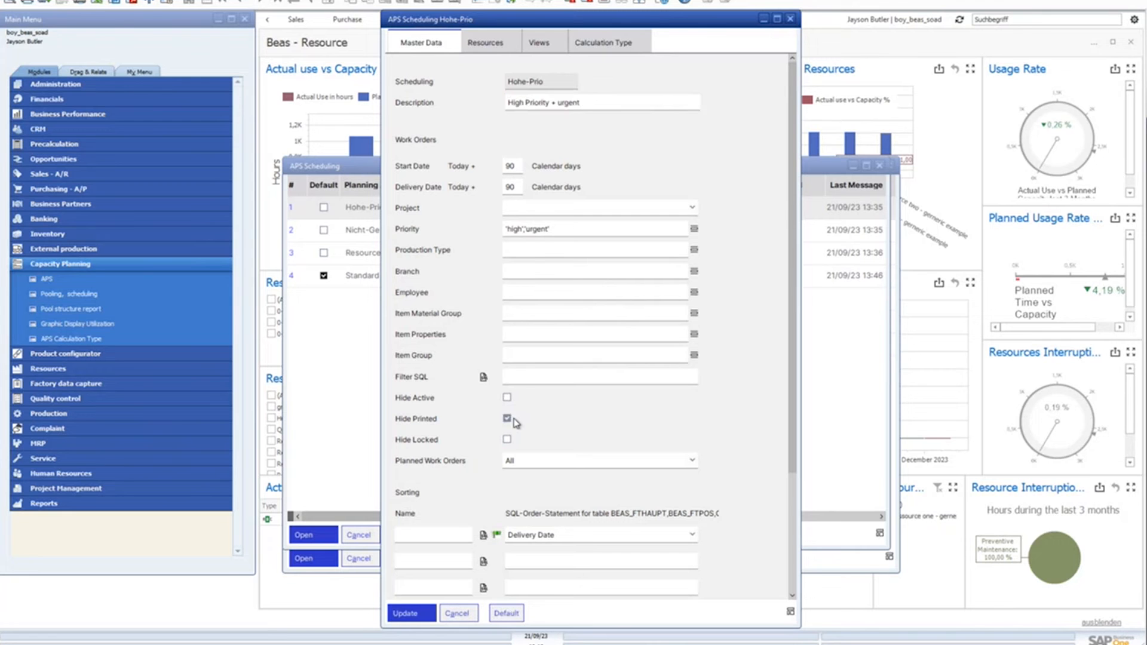
pyautogui.click(507, 419)
pyautogui.scroll(-3, 747, 455)
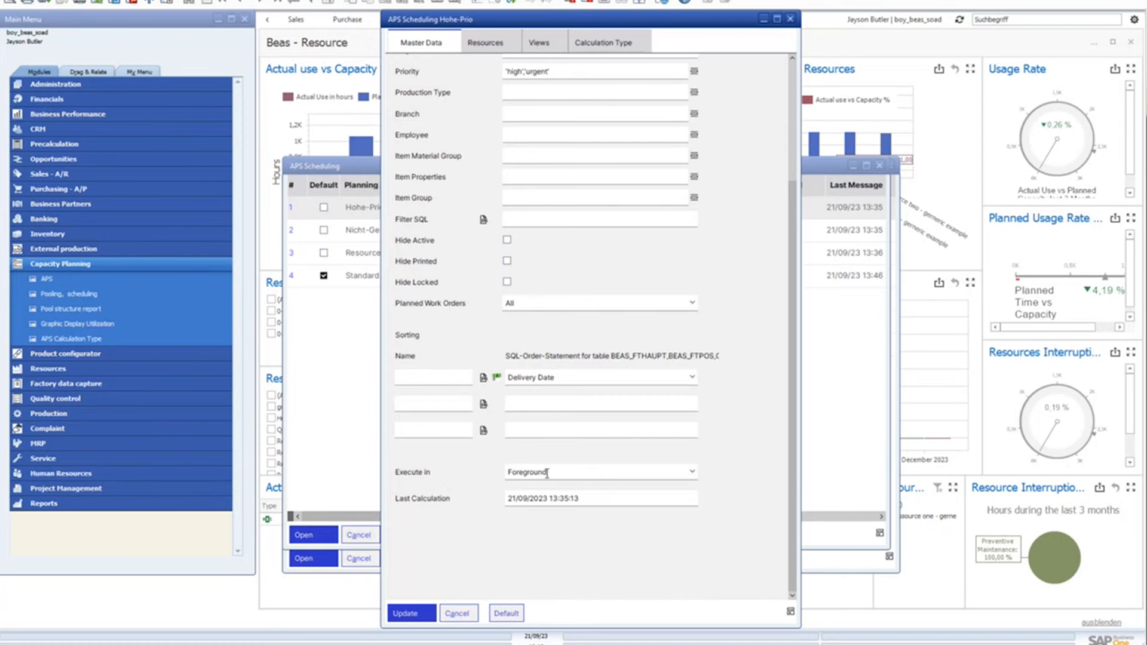
pyautogui.click(691, 472)
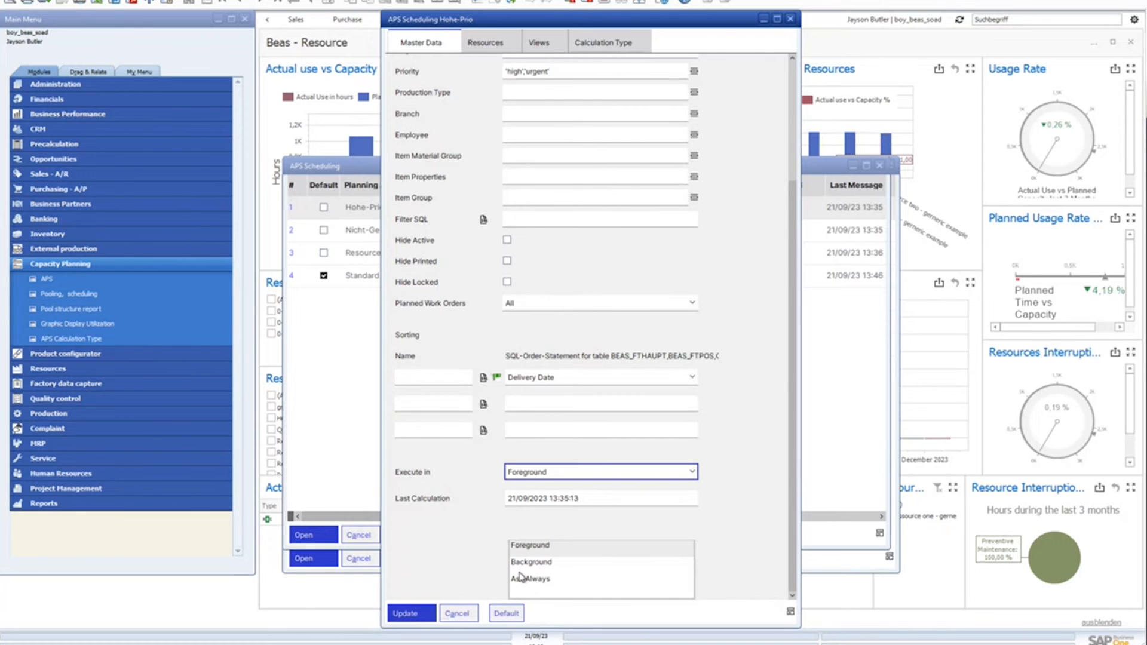
pyautogui.click(746, 515)
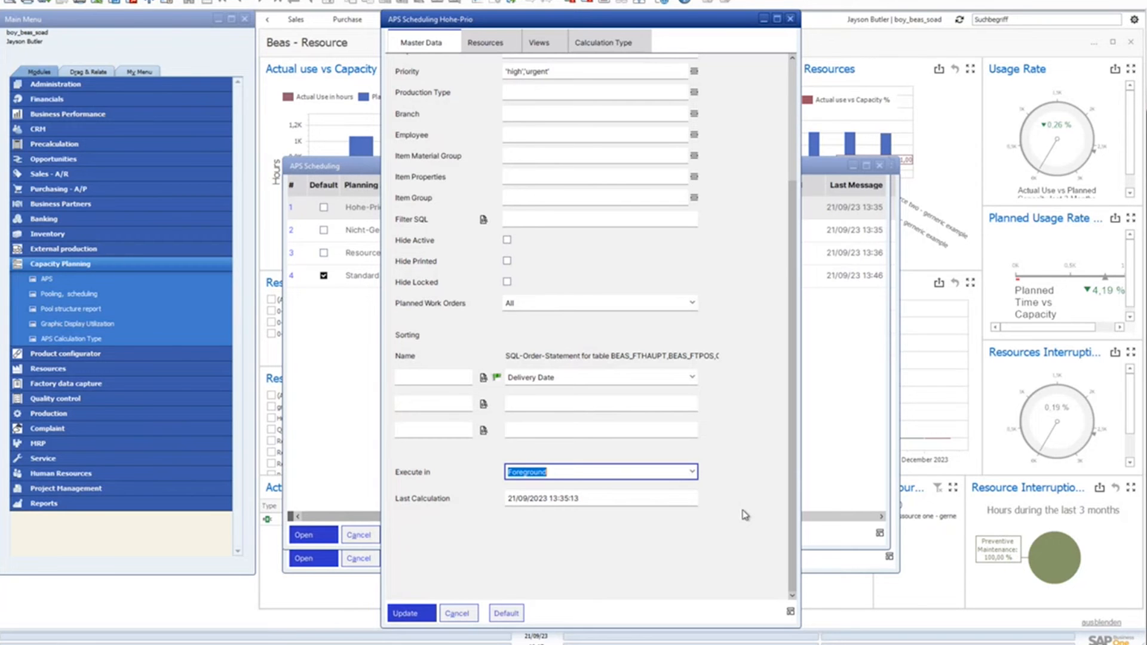
# Review the resources, views and calculation types assigned to the Hohe-Prio planning area
pyautogui.click(483, 42)
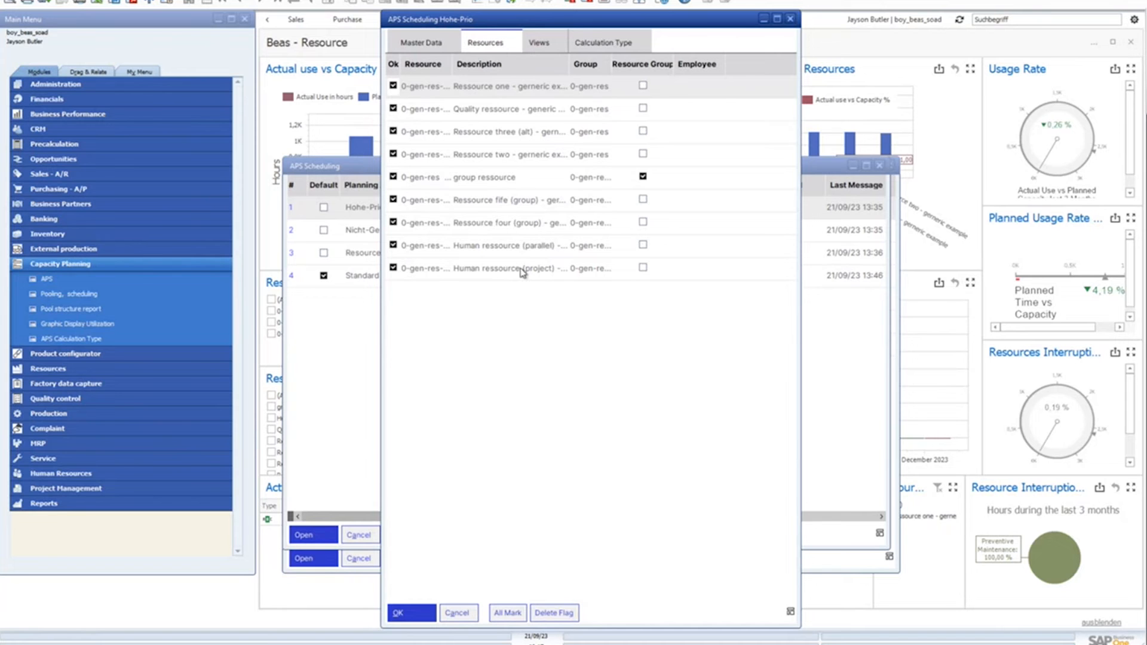
pyautogui.click(545, 43)
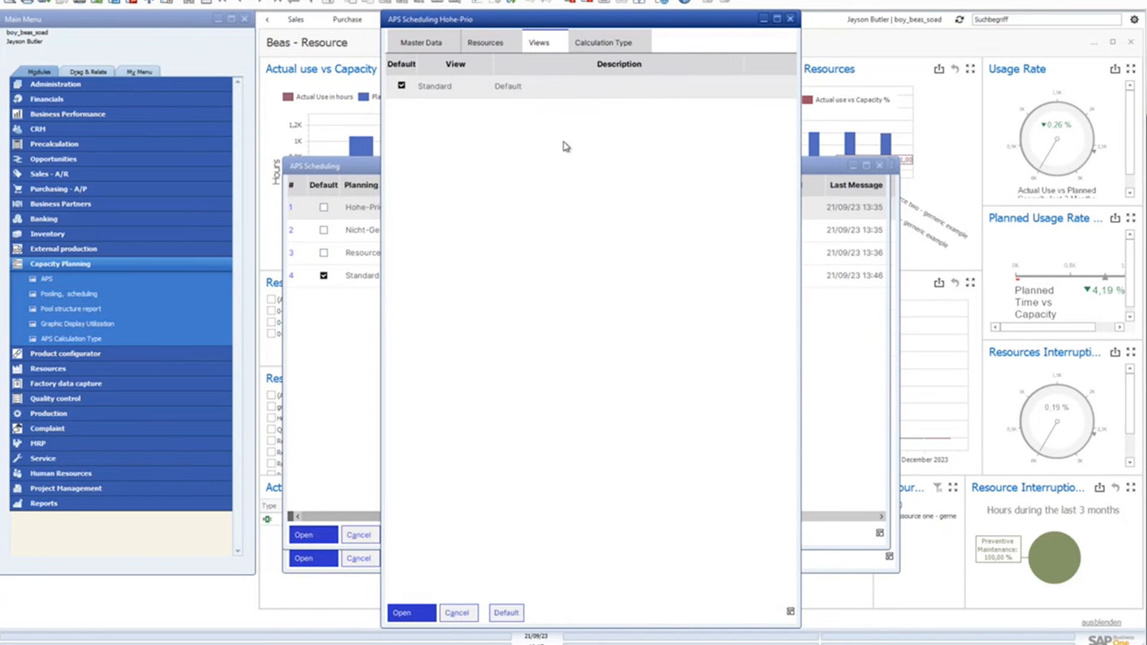
pyautogui.click(601, 46)
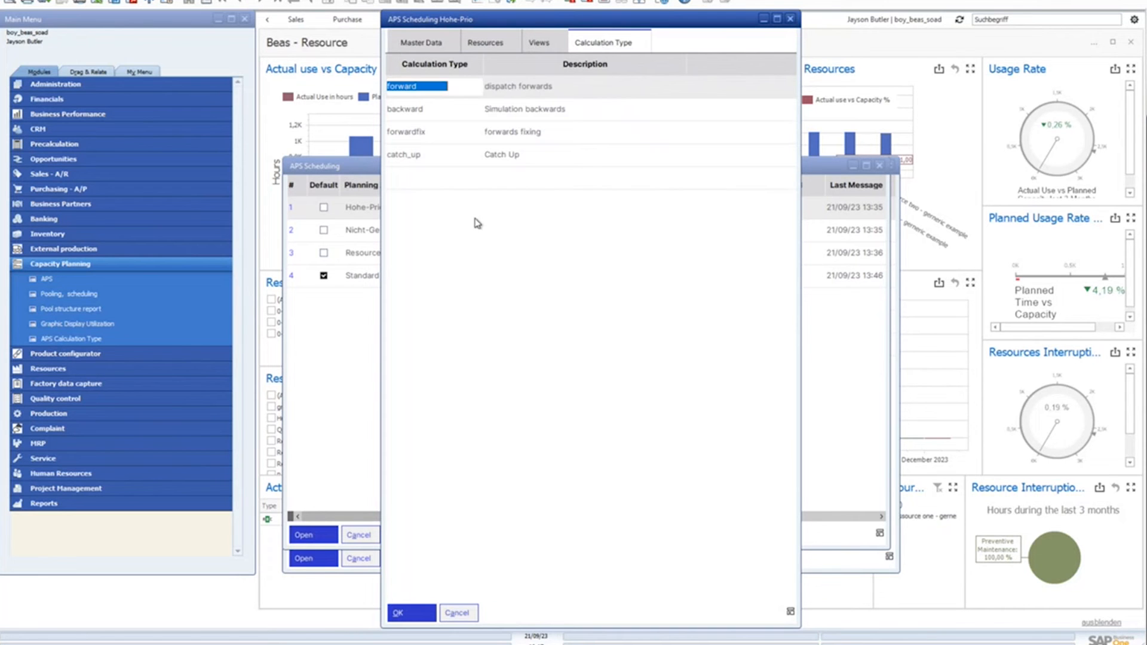
# Try to add another calculation type in a new row for the Hohe-Prio area, and discard the entry
pyautogui.click(427, 178)
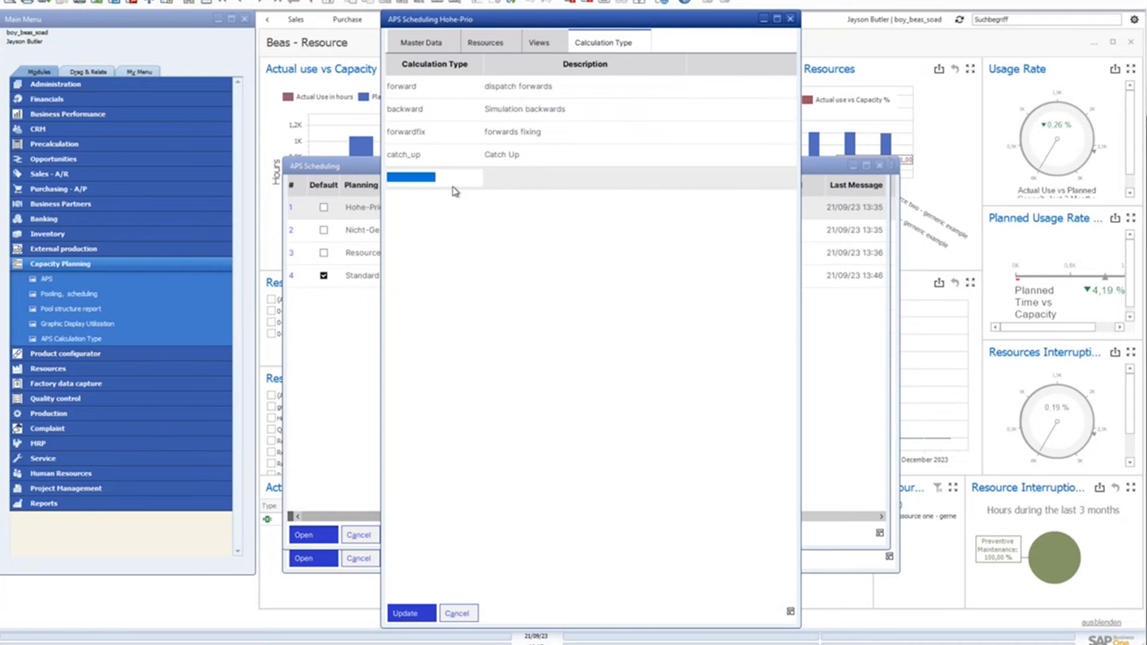
pyautogui.rightClick(453, 187)
pyautogui.doubleClick(421, 181)
pyautogui.doubleClick(422, 179)
pyautogui.click(431, 178)
pyautogui.click(442, 178)
pyautogui.press('Up')
pyautogui.press('Down')
pyautogui.click(409, 180)
pyautogui.click(430, 182)
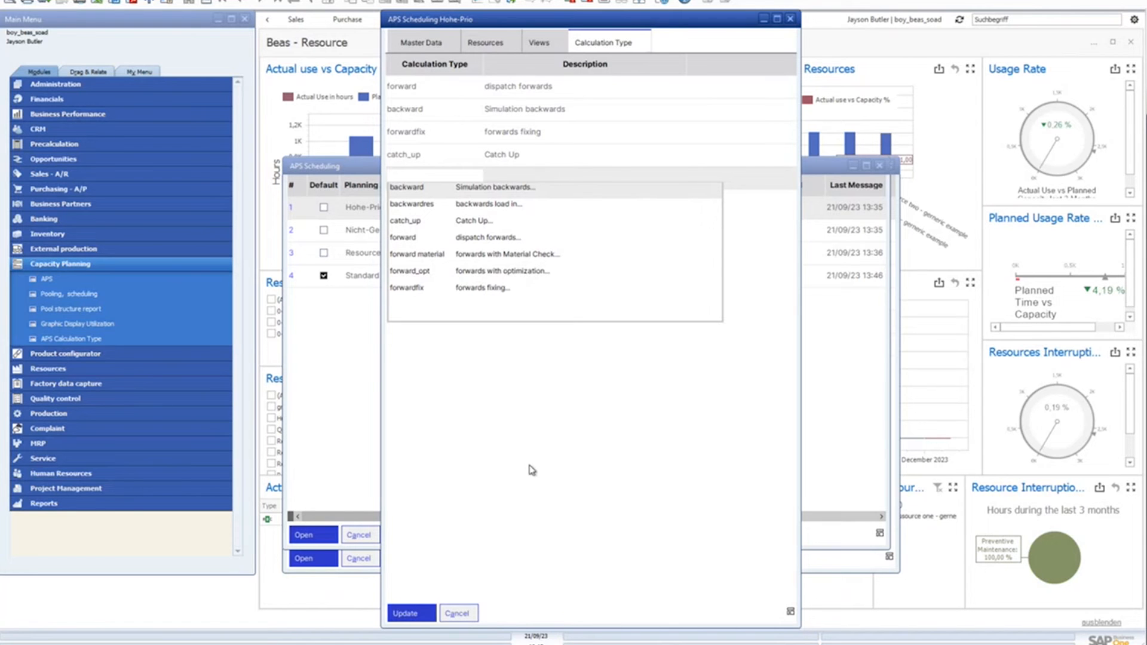
pyautogui.click(463, 617)
pyautogui.click(465, 613)
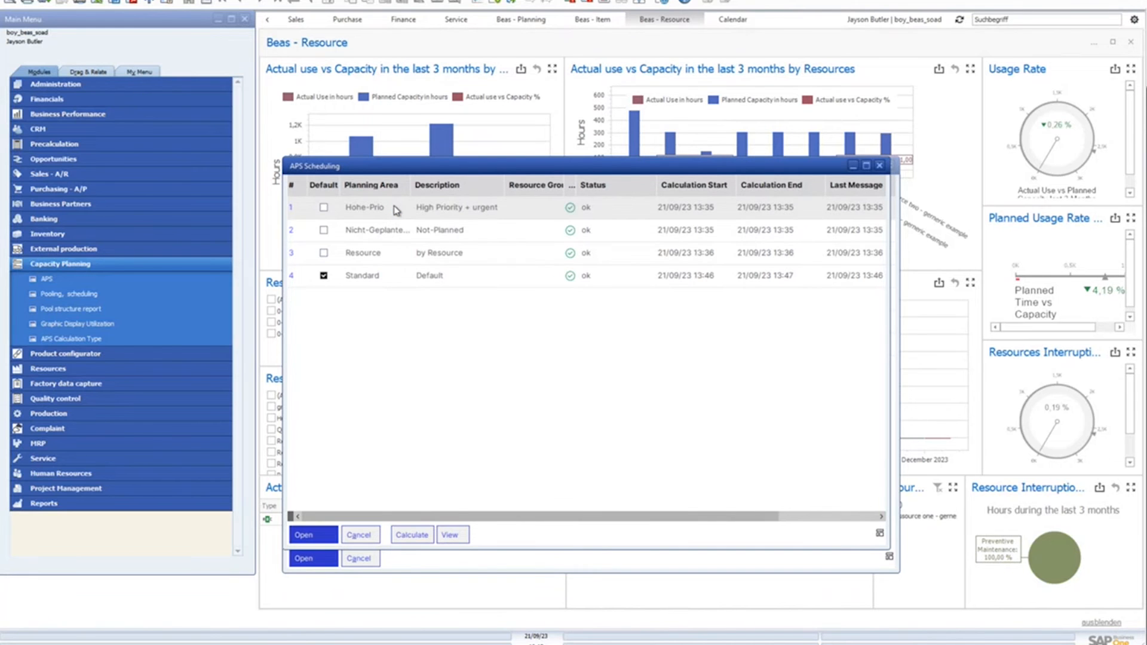
# Check the Hohe-Prio area's scheduling list, close it, and open the scheduling list of the Standard planning area
pyautogui.doubleClick(394, 209)
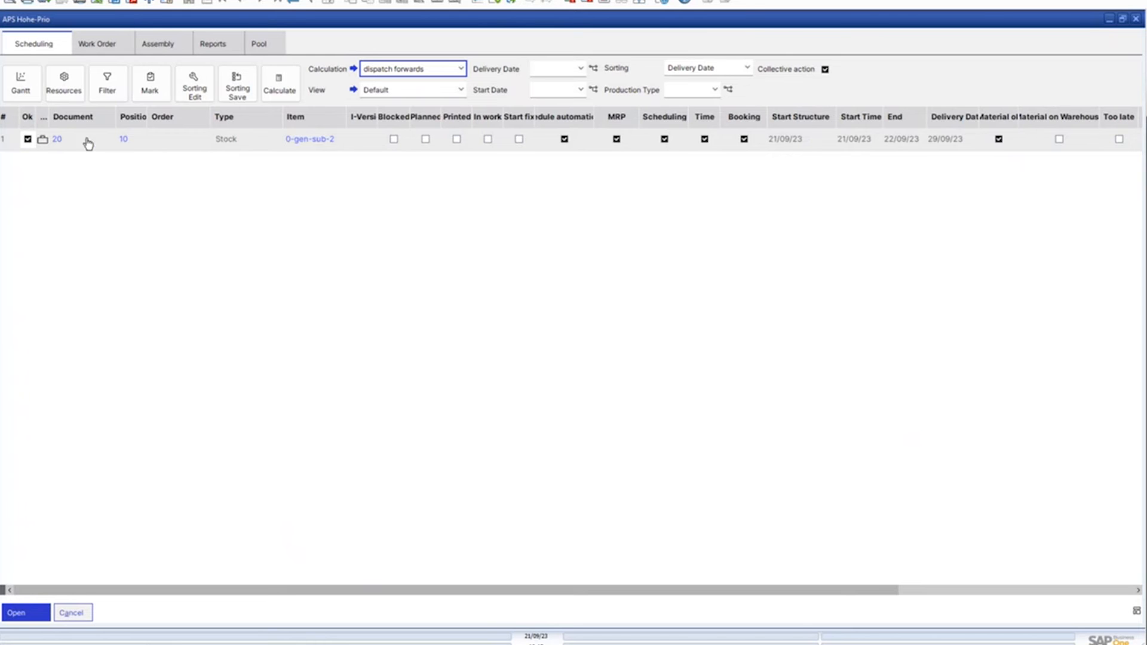
pyautogui.click(1138, 21)
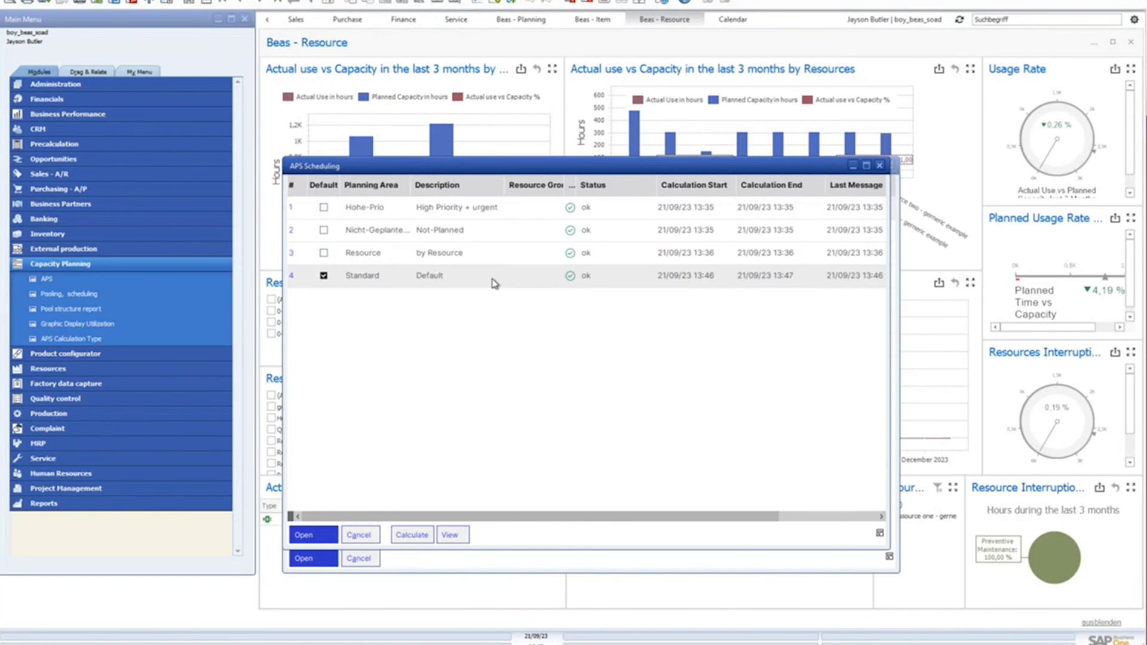
pyautogui.doubleClick(492, 279)
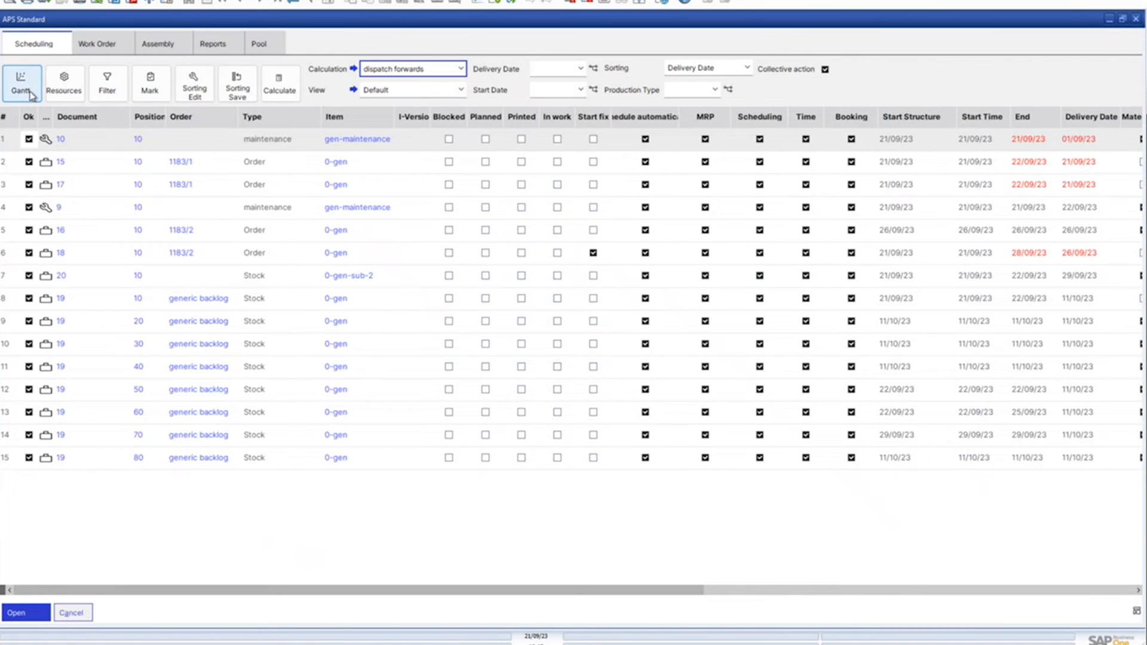
# View the resources assigned to the Standard planning area, then close the window and reopen the area's scheduling list
pyautogui.click(62, 91)
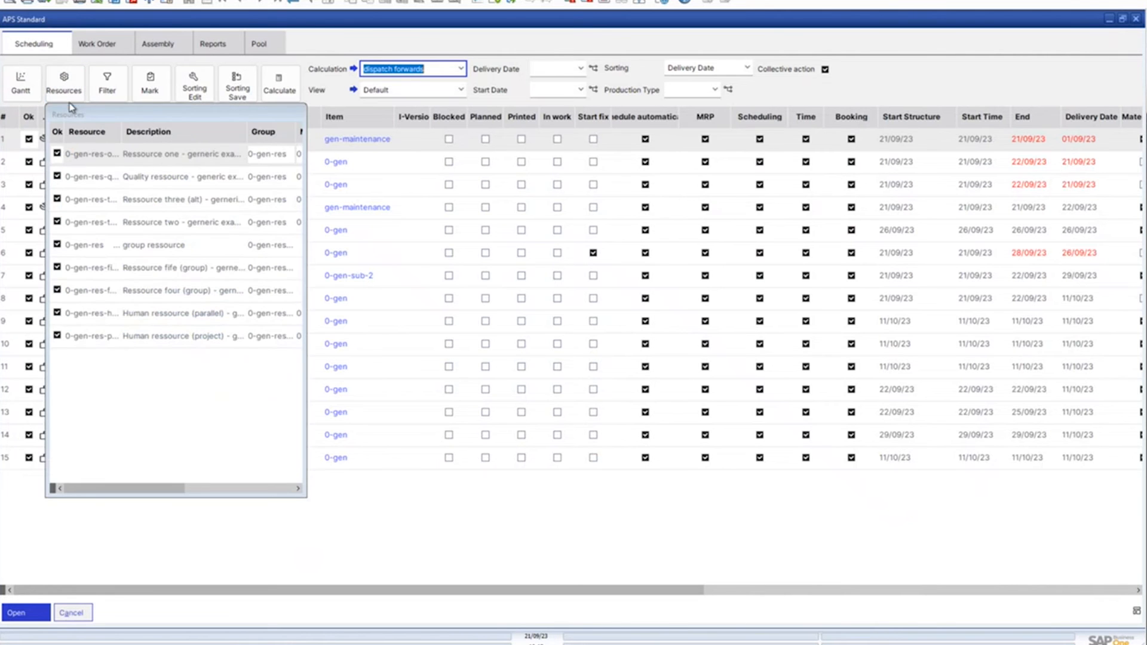
pyautogui.click(268, 114)
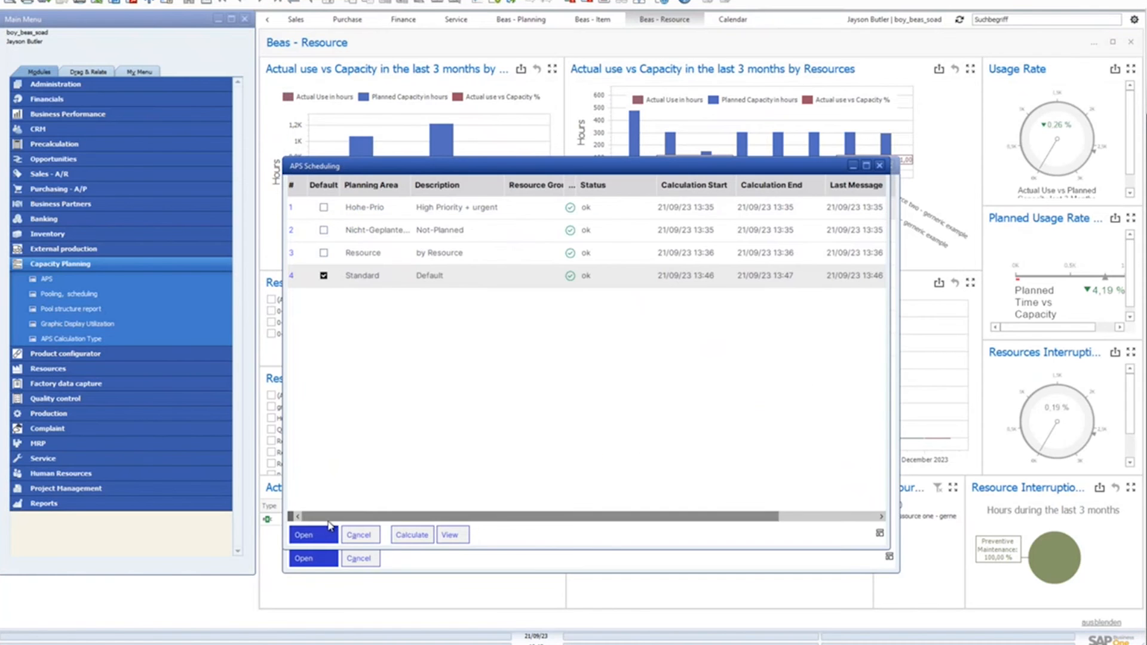
pyautogui.doubleClick(396, 280)
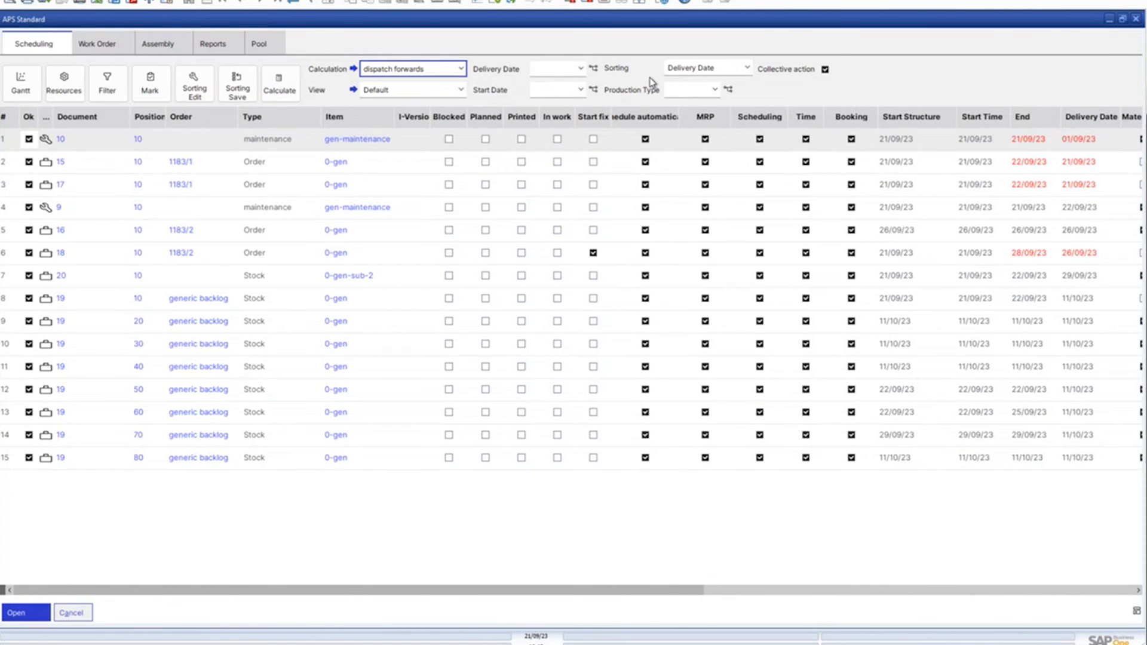
# Select all rows of the Standard scheduling list and clear their Ok marks together
pyautogui.click(12, 168)
pyautogui.hotkey('ctrl', 'a')
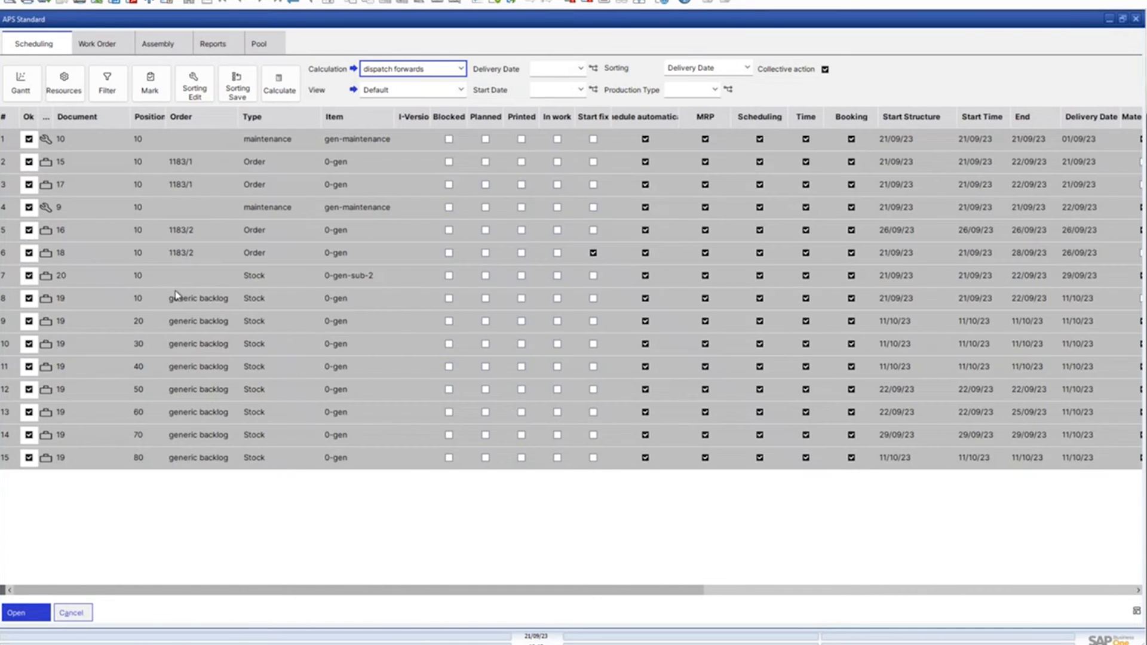
pyautogui.click(153, 90)
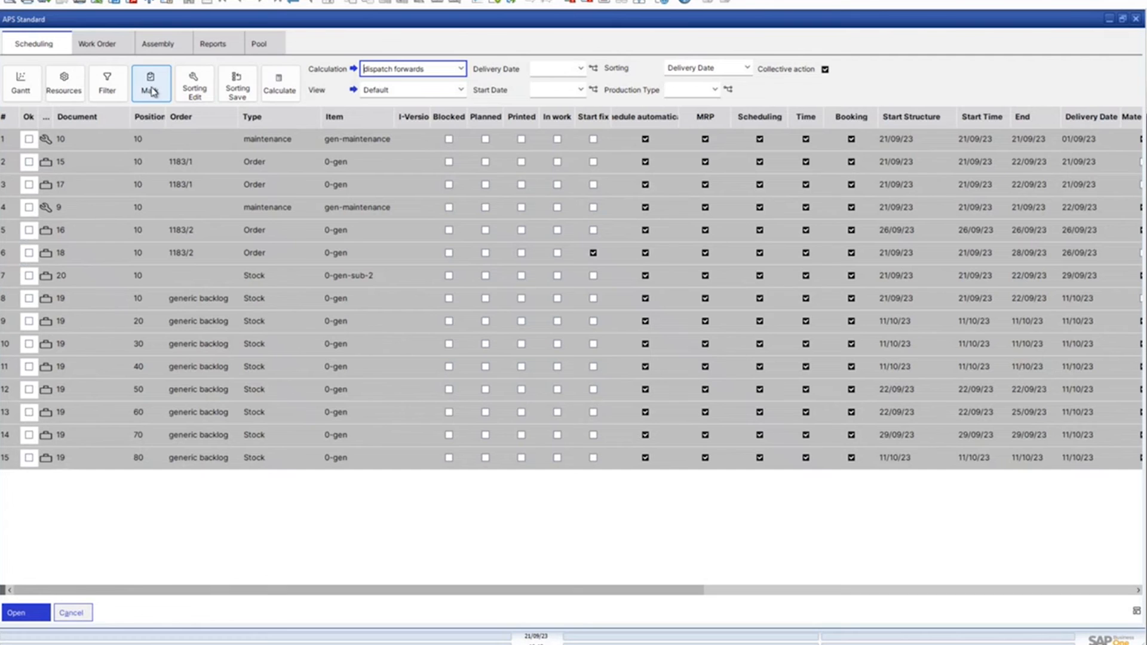
# Try marking a selection of rows 6 to 8 and 11 together, and mark and unmark row 4 individually
pyautogui.click(12, 233)
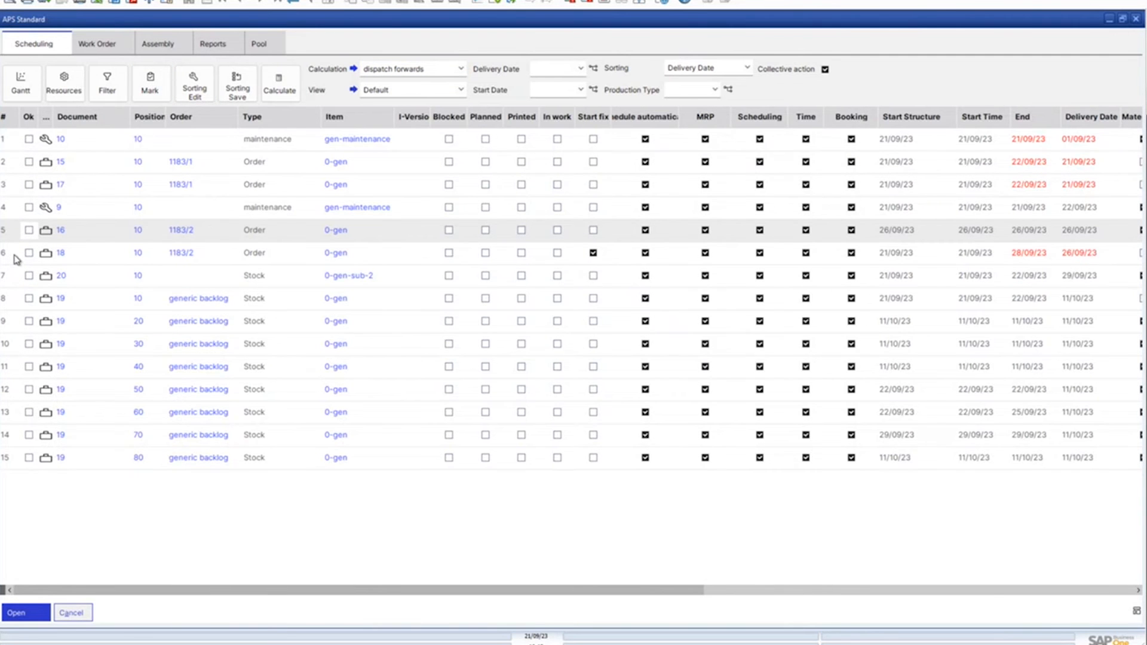
pyautogui.moveTo(16, 256); pyautogui.dragTo(13, 368)
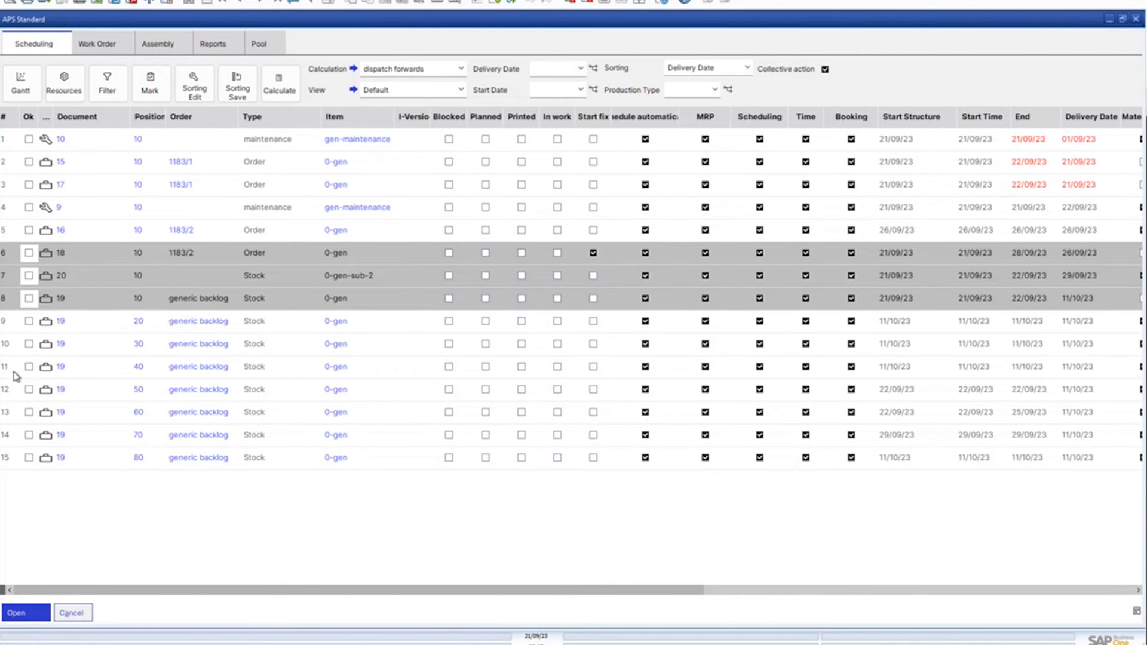
pyautogui.keyDown('ctrl'); pyautogui.click(10, 374); pyautogui.keyUp('ctrl')
pyautogui.click(151, 82)
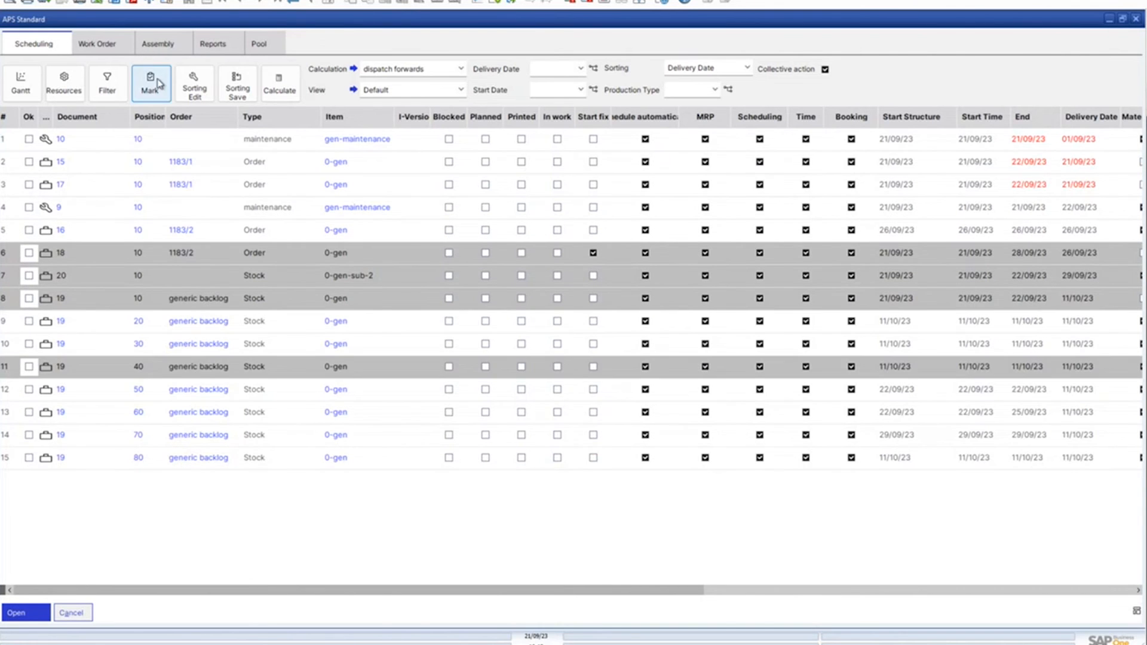
pyautogui.click(158, 84)
pyautogui.click(29, 208)
pyautogui.click(29, 208)
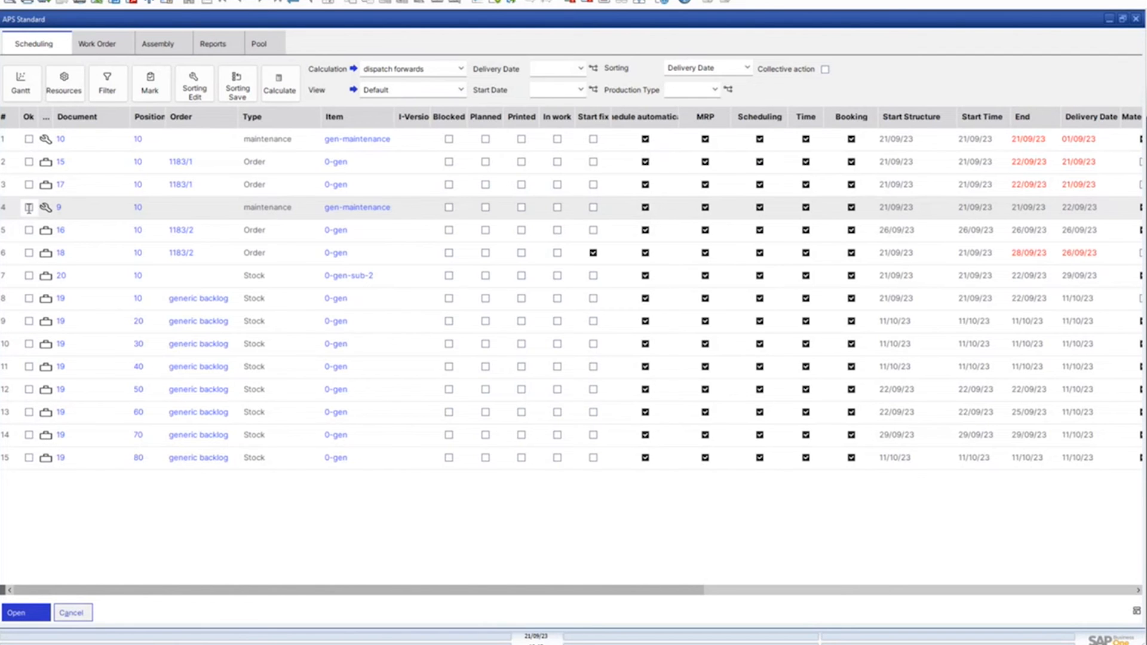
# Mark work orders 10, 15 and 17 in the first three rows as Ok
pyautogui.click(29, 138)
pyautogui.click(29, 161)
pyautogui.click(29, 185)
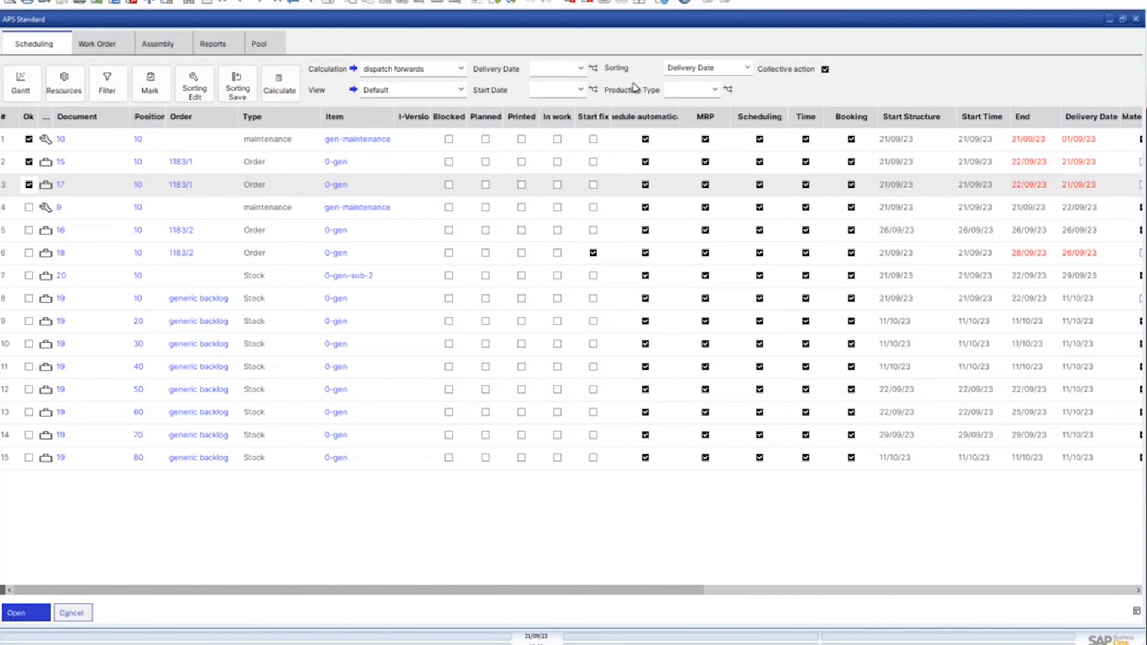
# Set the delivery date to 12/10/2023 and apply it to all marked work orders
pyautogui.click(580, 70)
pyautogui.click(675, 92)
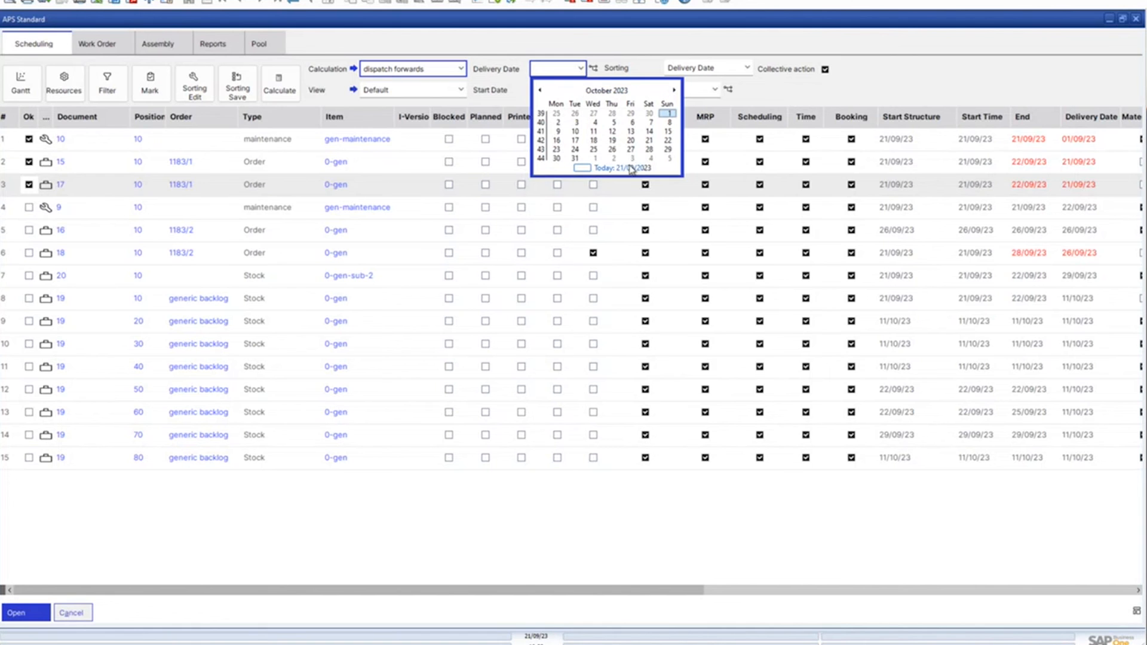
pyautogui.click(612, 133)
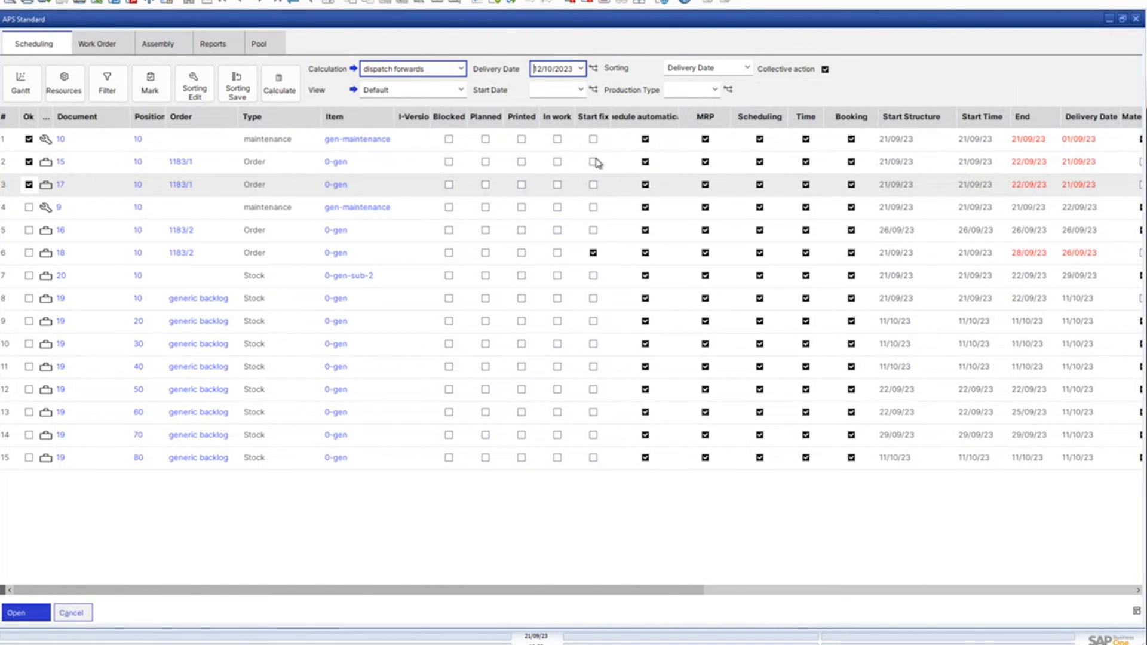
pyautogui.click(598, 68)
pyautogui.click(451, 329)
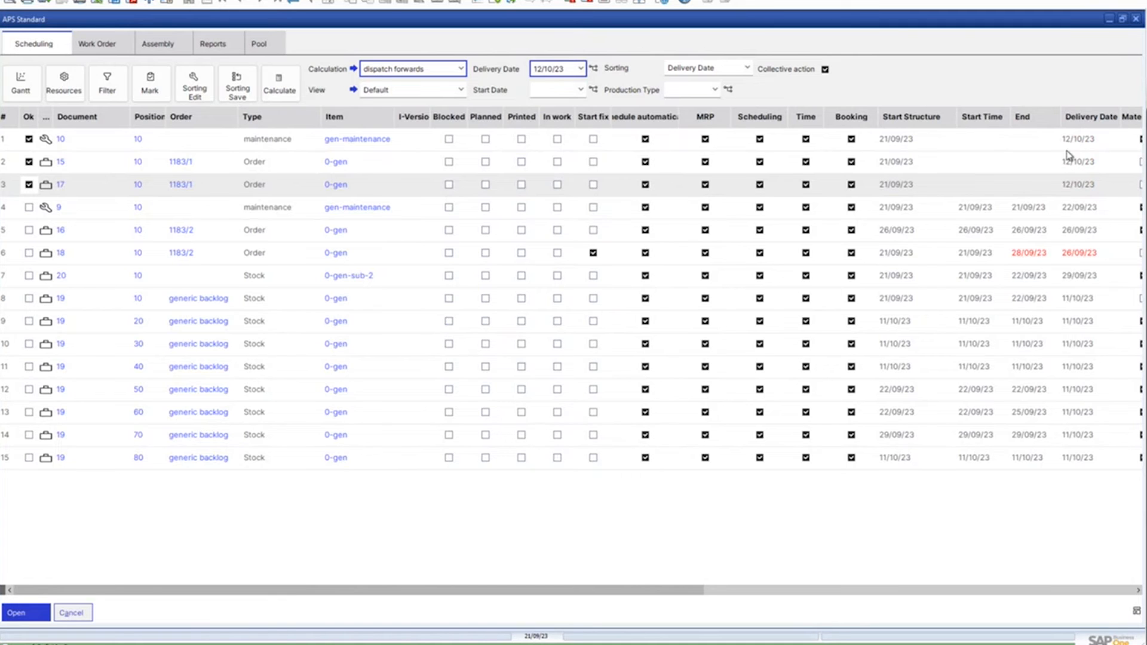
# Recalculate the marked work orders with the dispatch forwards calculation, and select the row of work order 18
pyautogui.click(283, 89)
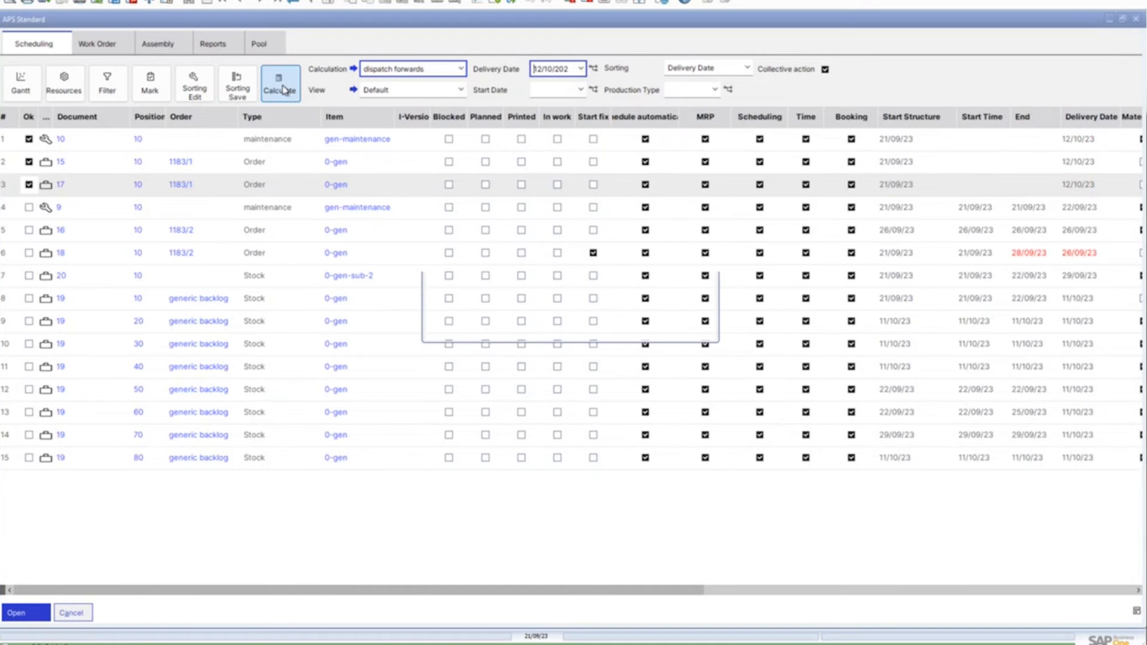
pyautogui.click(454, 328)
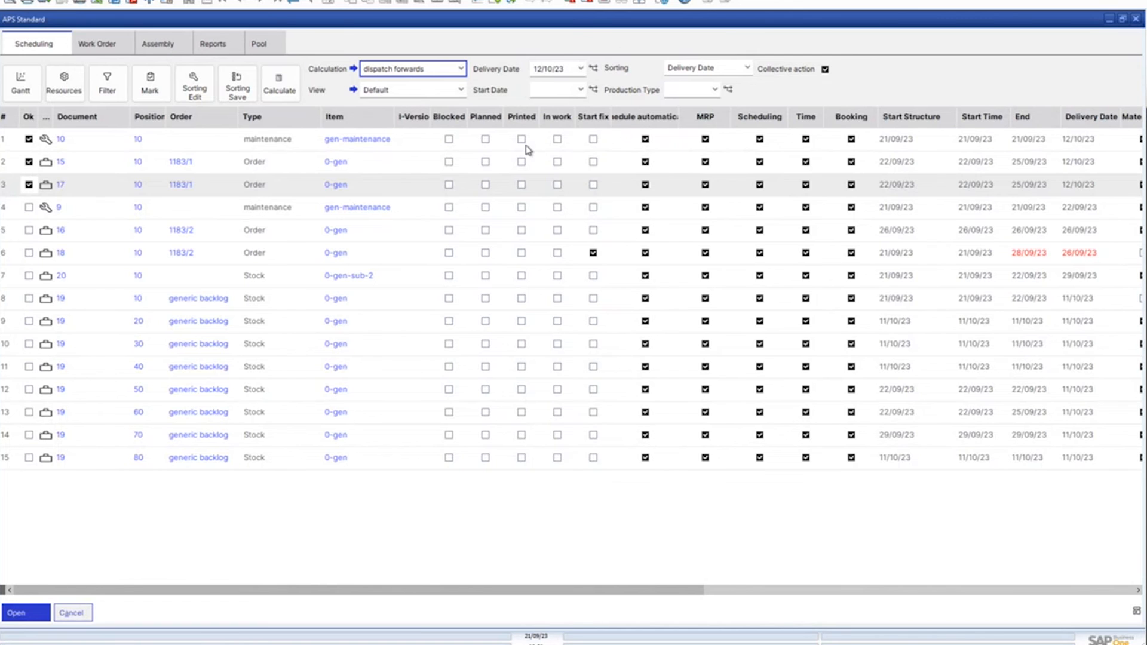
pyautogui.click(585, 253)
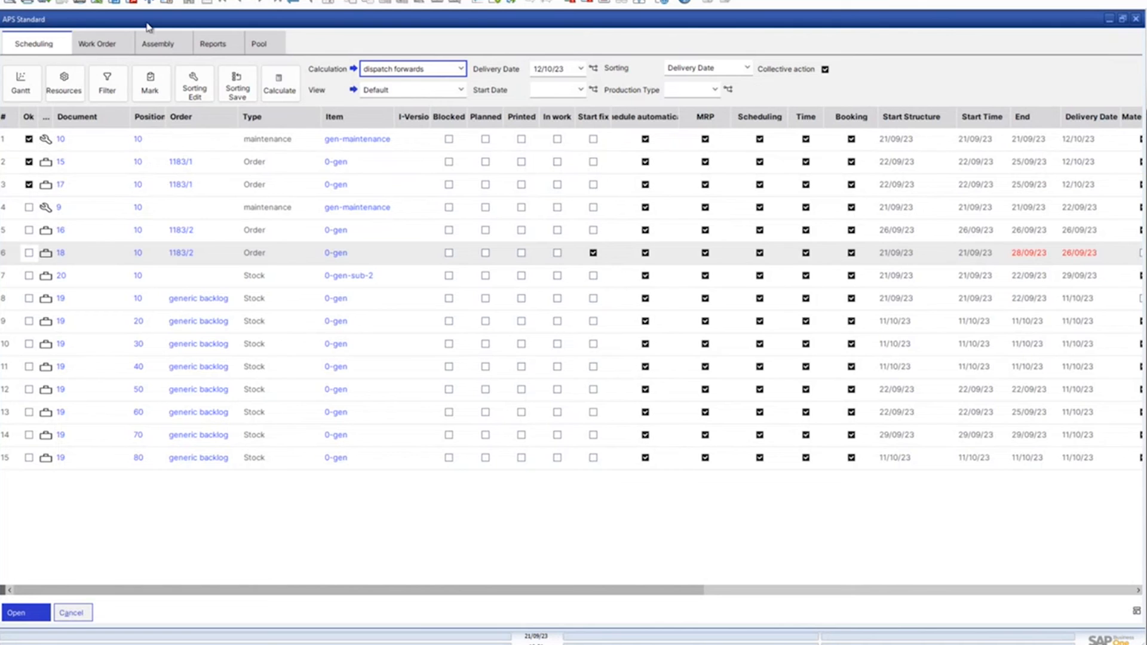
# Show the work order functions, open the document of maintenance order 10 for review, and close it
pyautogui.click(93, 47)
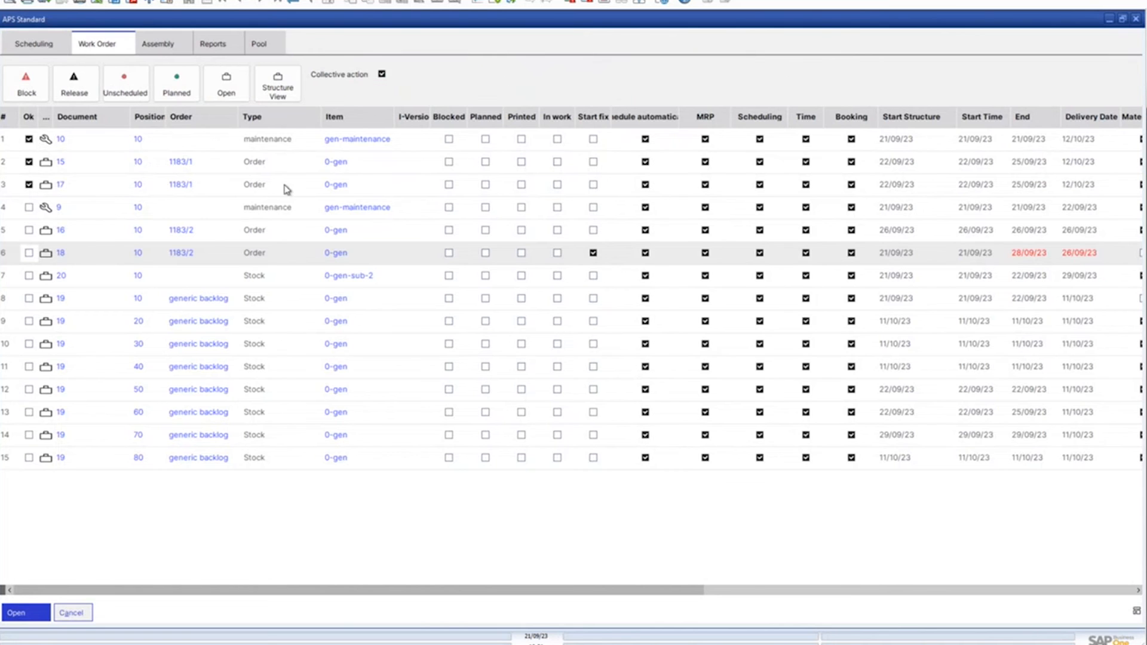
pyautogui.click(83, 139)
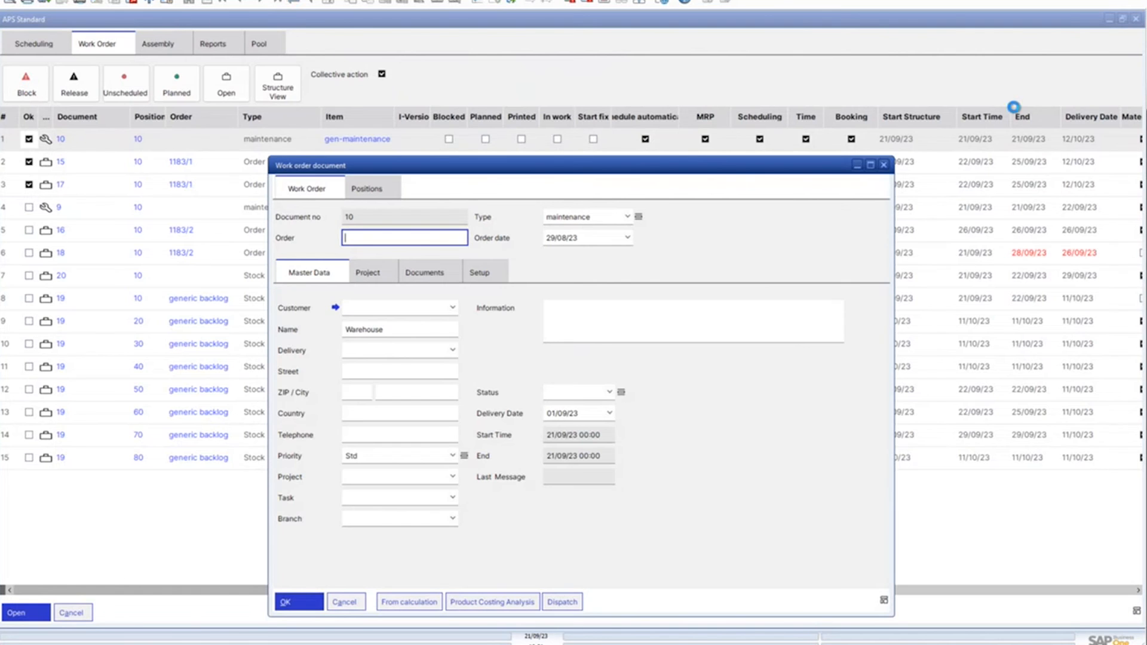
pyautogui.click(885, 165)
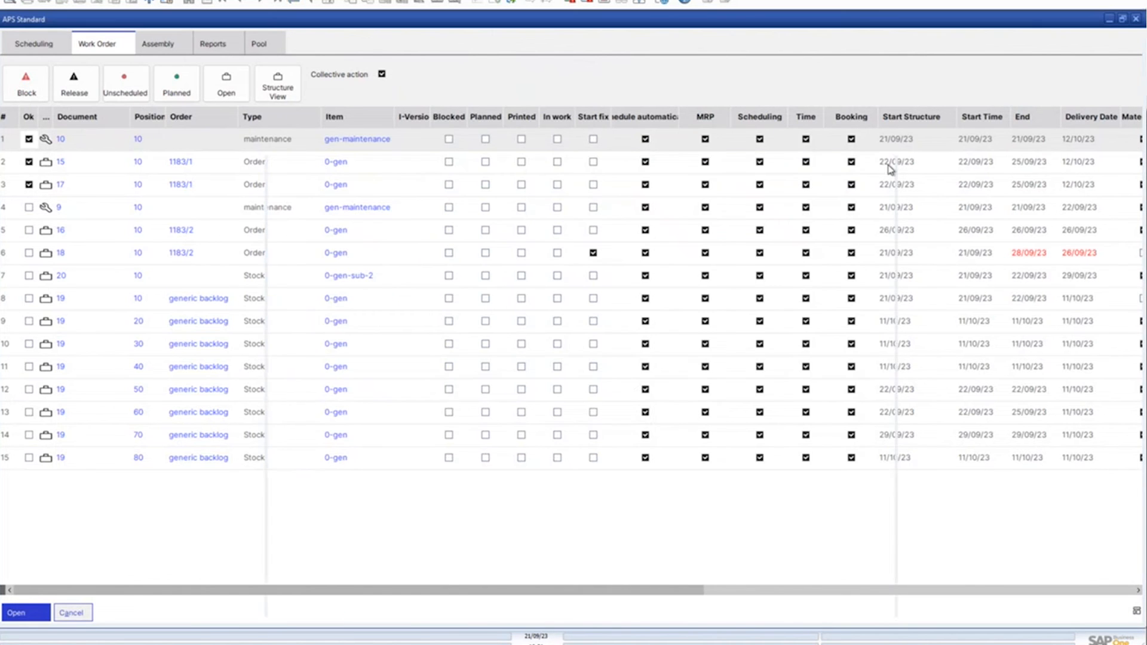
# Block all marked work orders as a collective action and release them again
pyautogui.click(30, 89)
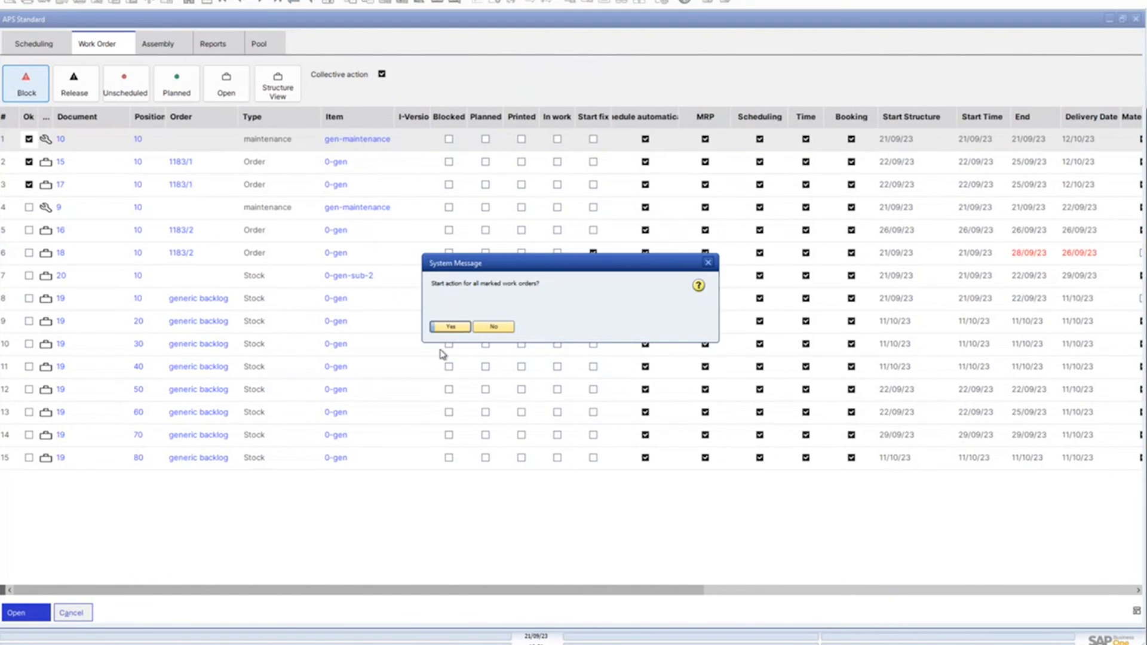
pyautogui.click(454, 329)
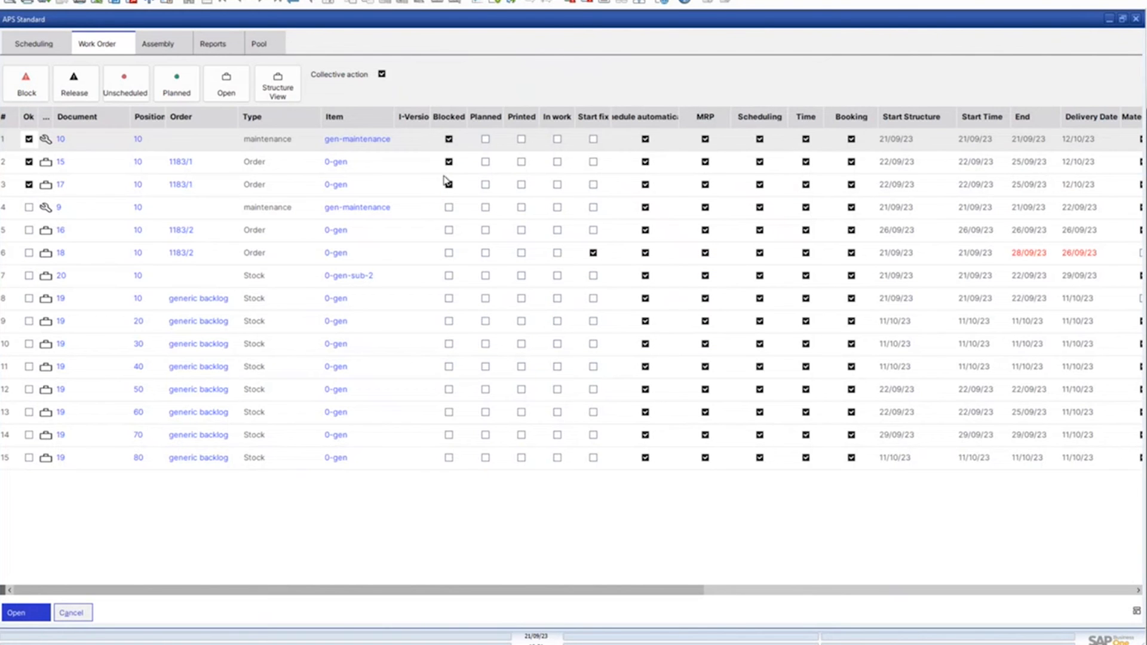
pyautogui.click(27, 84)
pyautogui.click(450, 328)
pyautogui.click(75, 84)
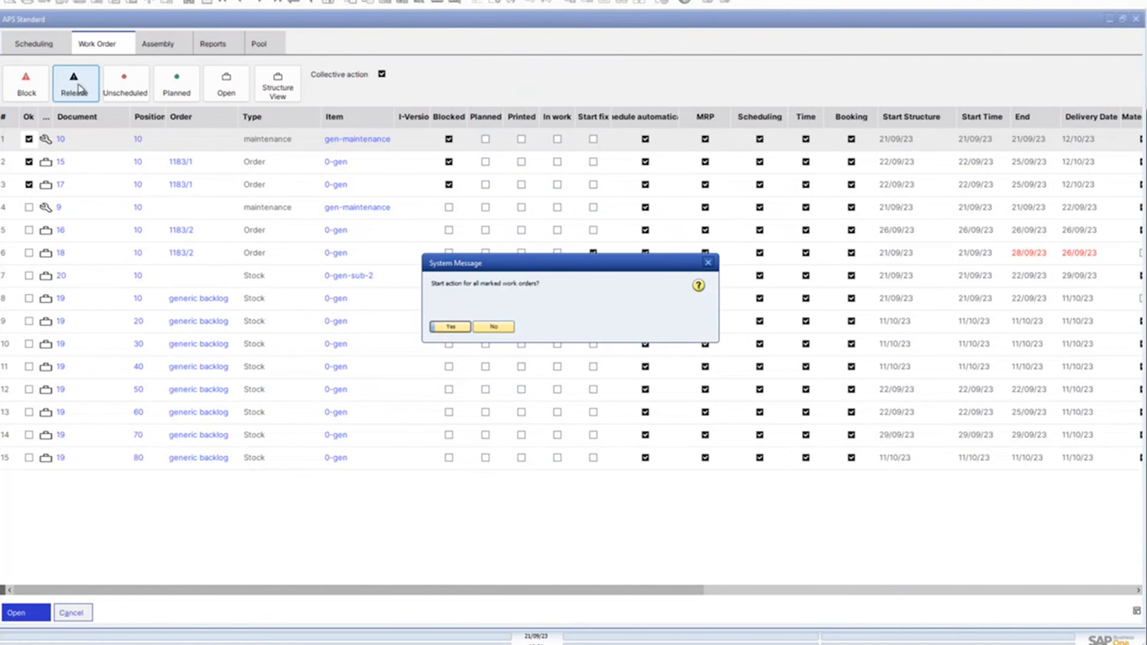
pyautogui.click(453, 329)
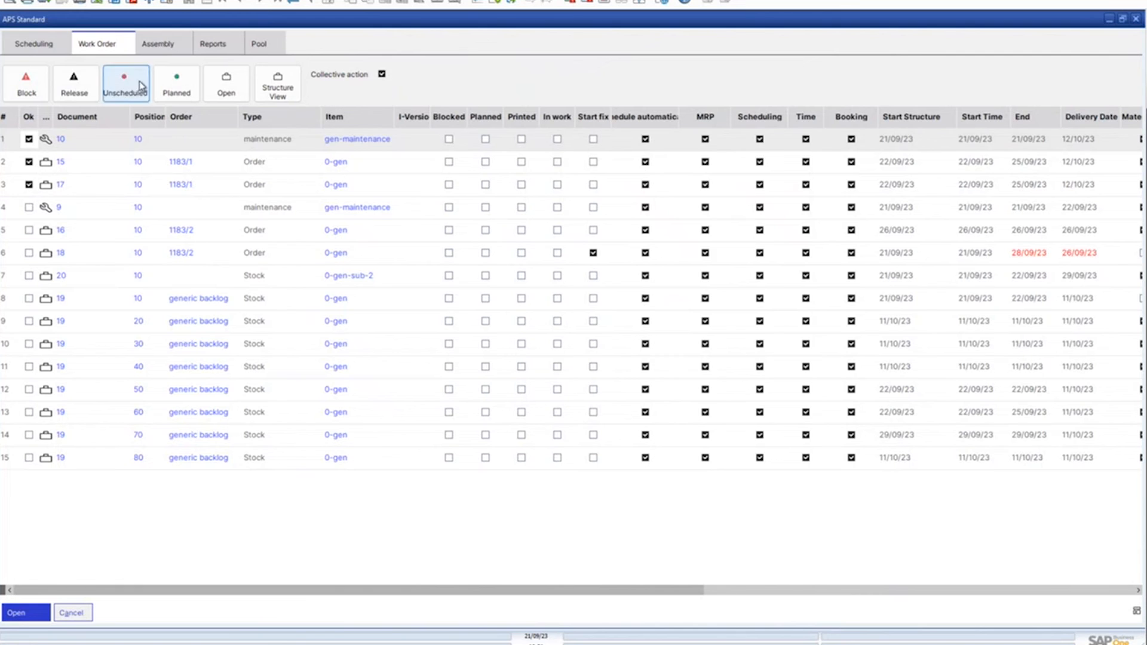
# Review the assembly, report and pool functions, checking the Material Requirements report for order 10, and return to the scheduling functions
pyautogui.click(161, 45)
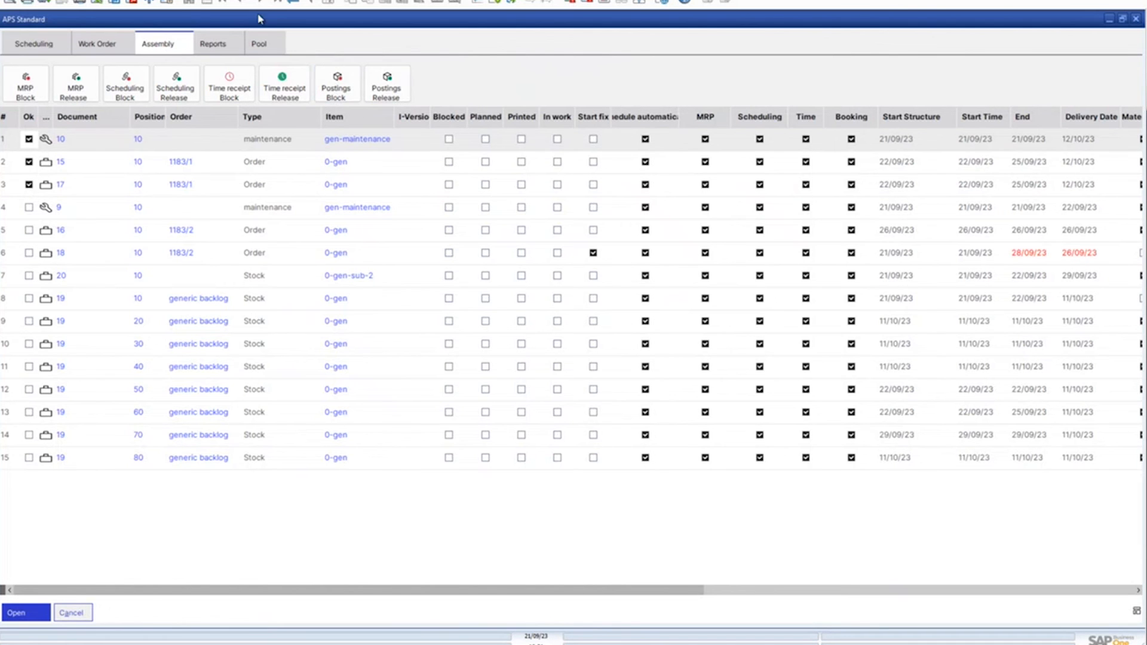
pyautogui.click(228, 46)
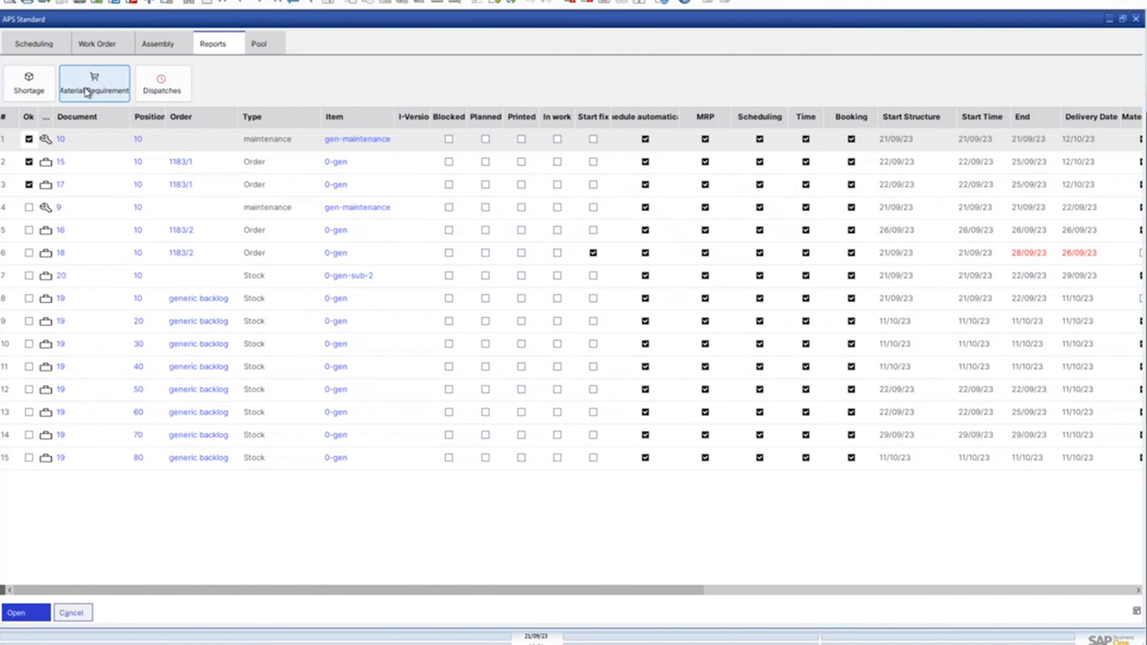
pyautogui.click(110, 94)
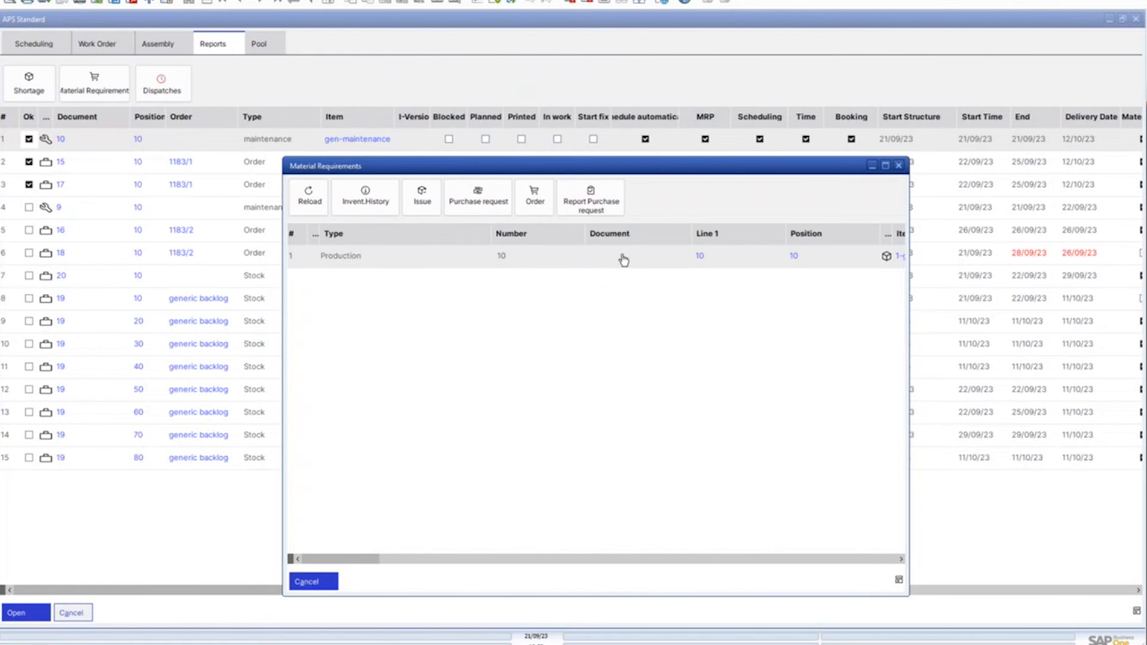
pyautogui.click(899, 166)
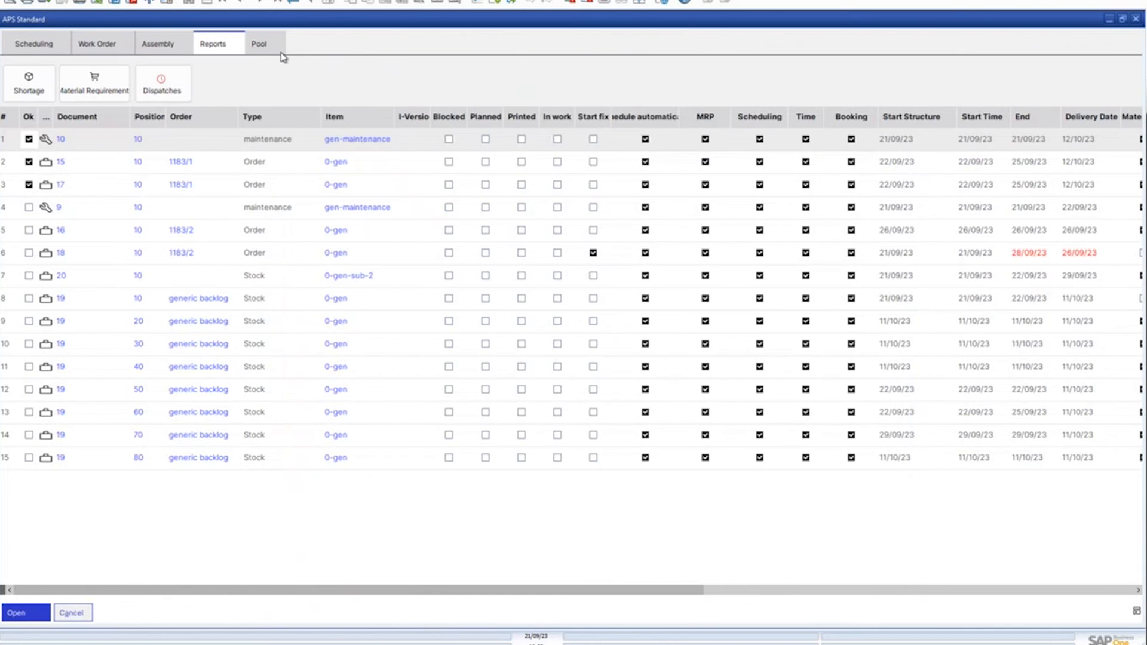
pyautogui.click(264, 49)
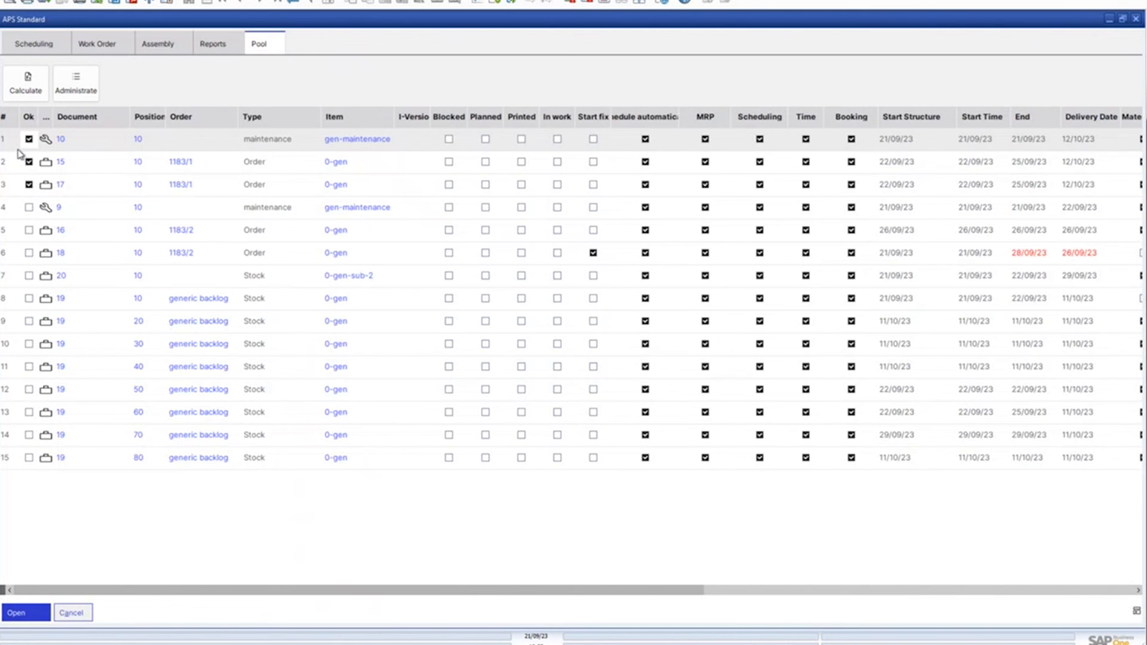
pyautogui.click(37, 45)
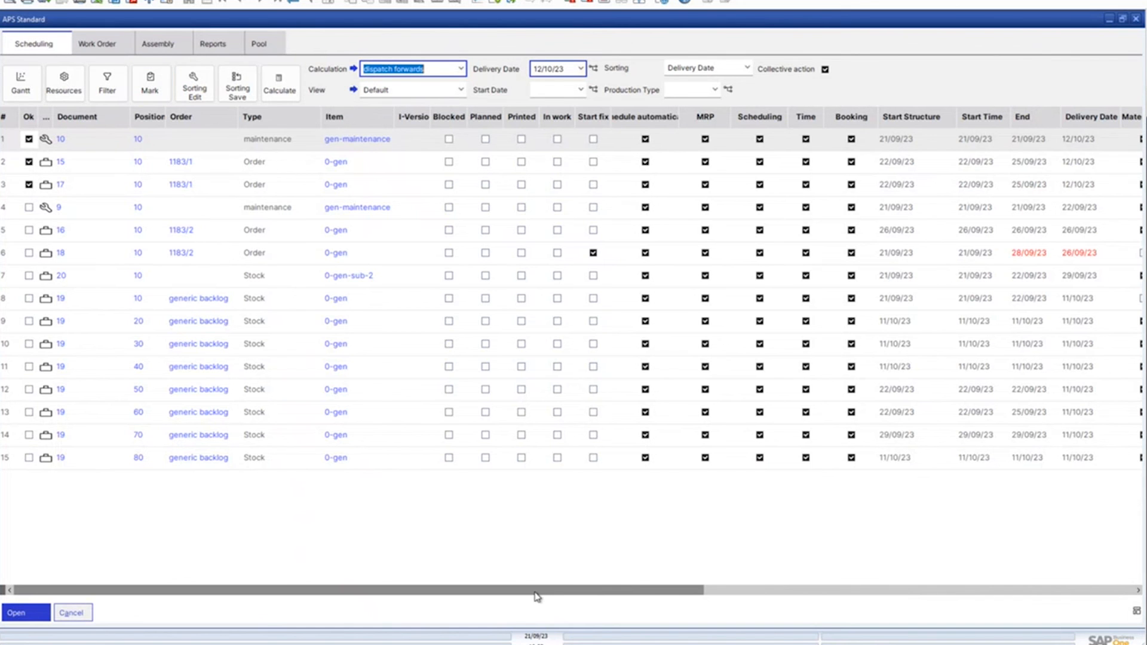
# Review the remaining columns of the scheduling list and open its window settings
pyautogui.moveTo(636, 593); pyautogui.dragTo(931, 555)
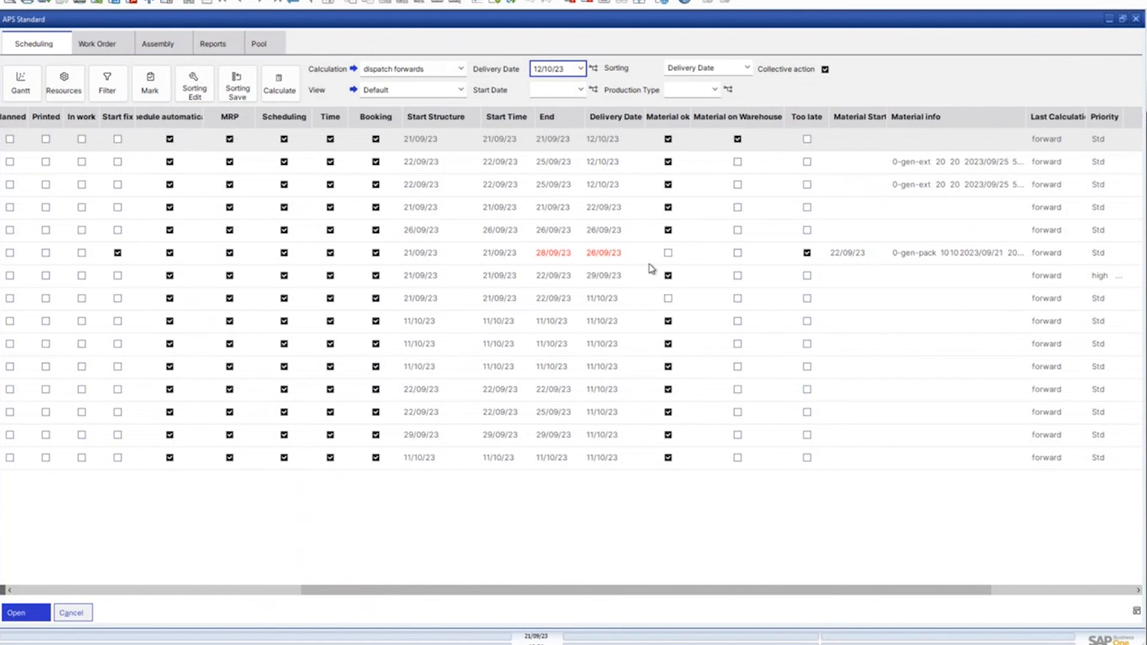
pyautogui.moveTo(775, 593); pyautogui.dragTo(947, 584)
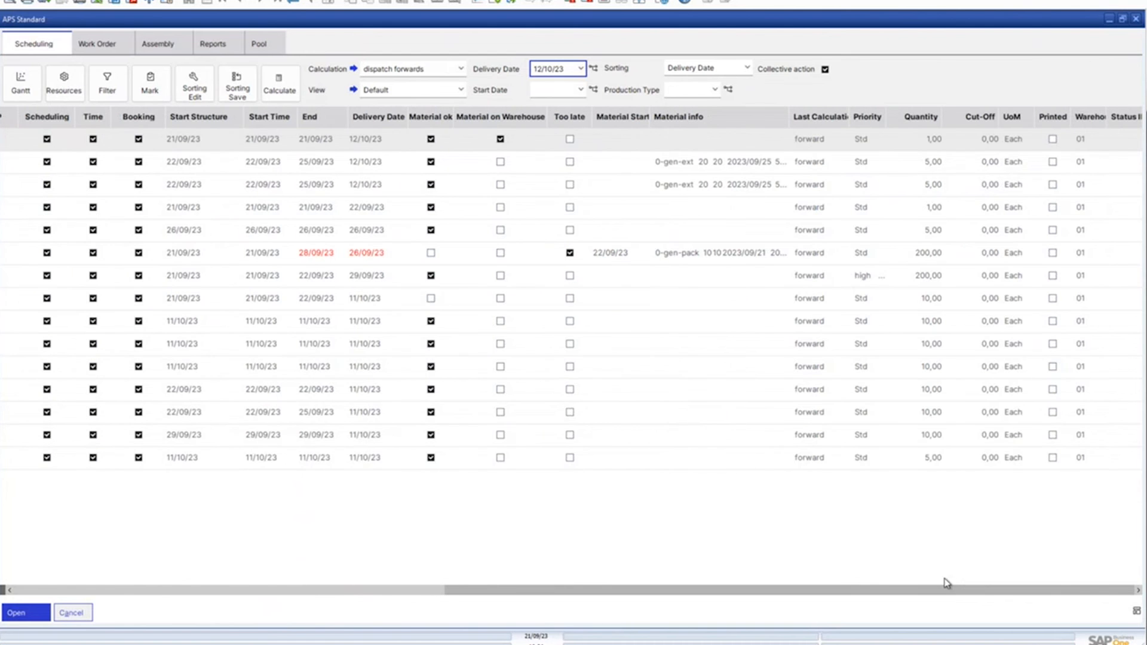
pyautogui.rightClick(757, 111)
pyautogui.click(897, 82)
pyautogui.rightClick(899, 87)
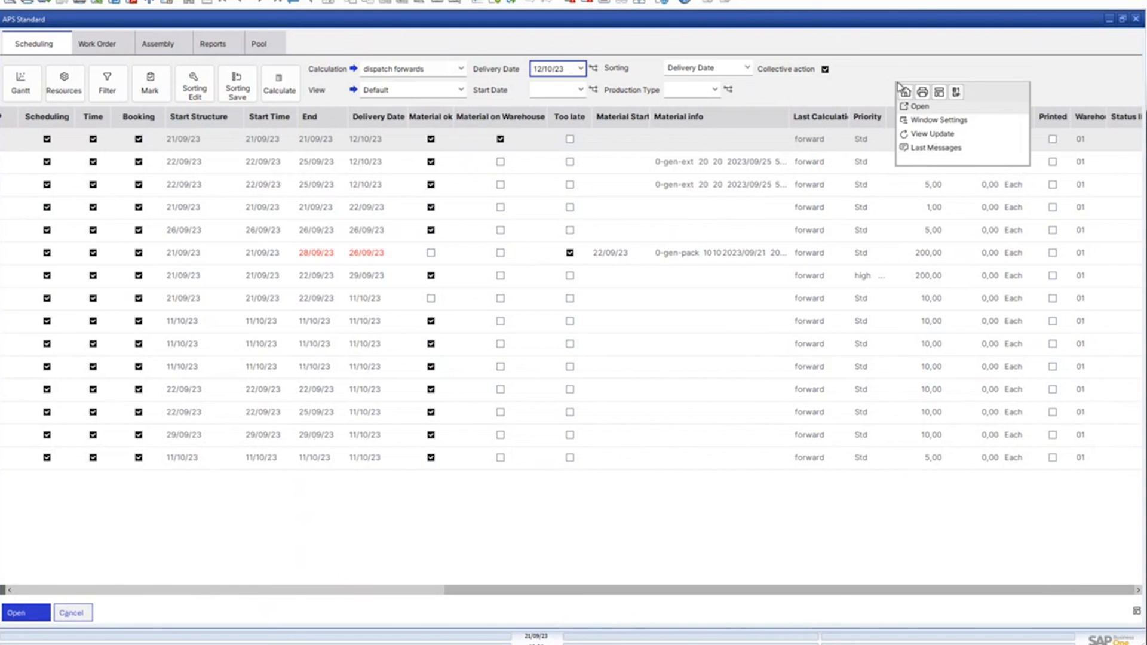
pyautogui.click(938, 123)
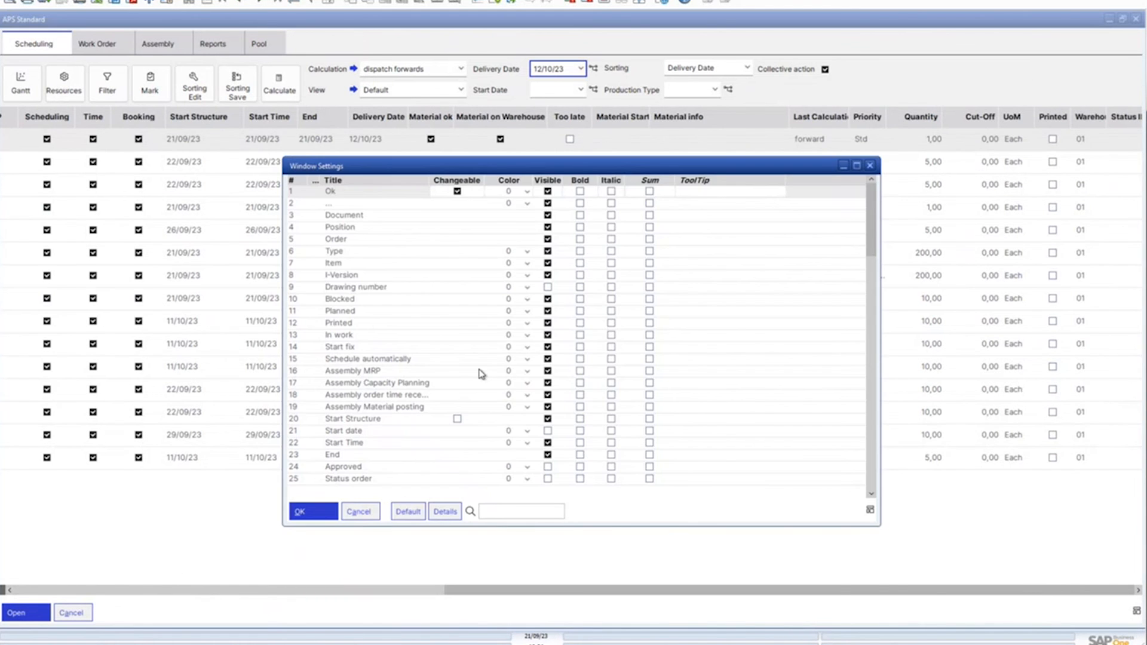
# Examine the available columns and their visibility, from Ok through Status ID, and leave the window settings without saving
pyautogui.scroll(-6, 558, 439)
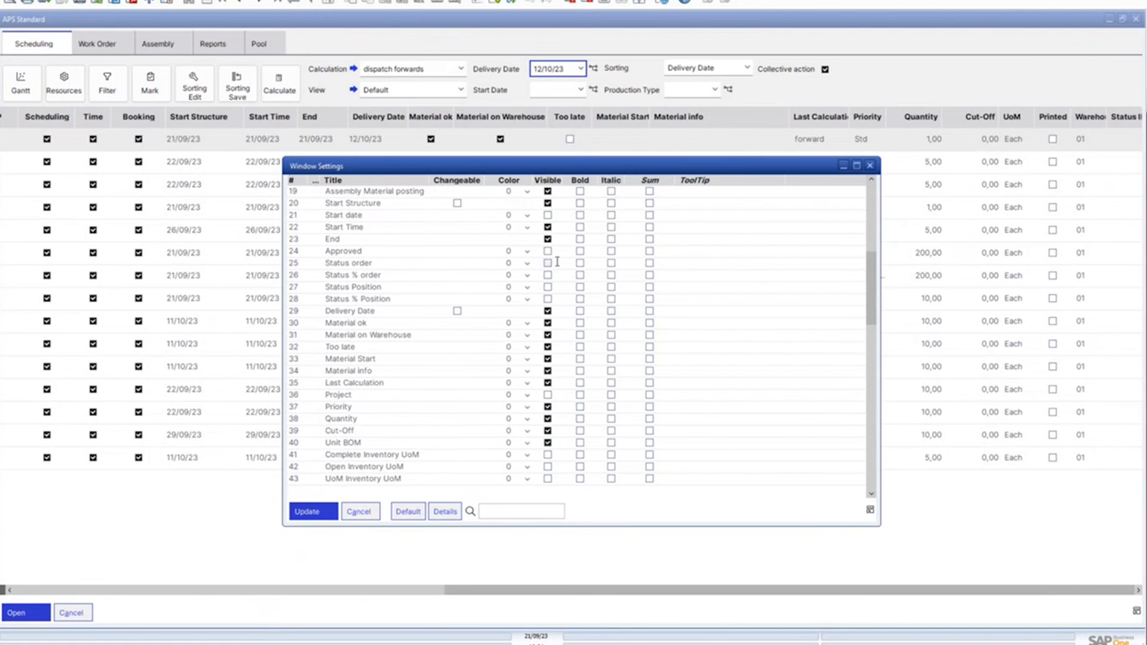
pyautogui.scroll(-4, 562, 334)
pyautogui.scroll(-1, 556, 334)
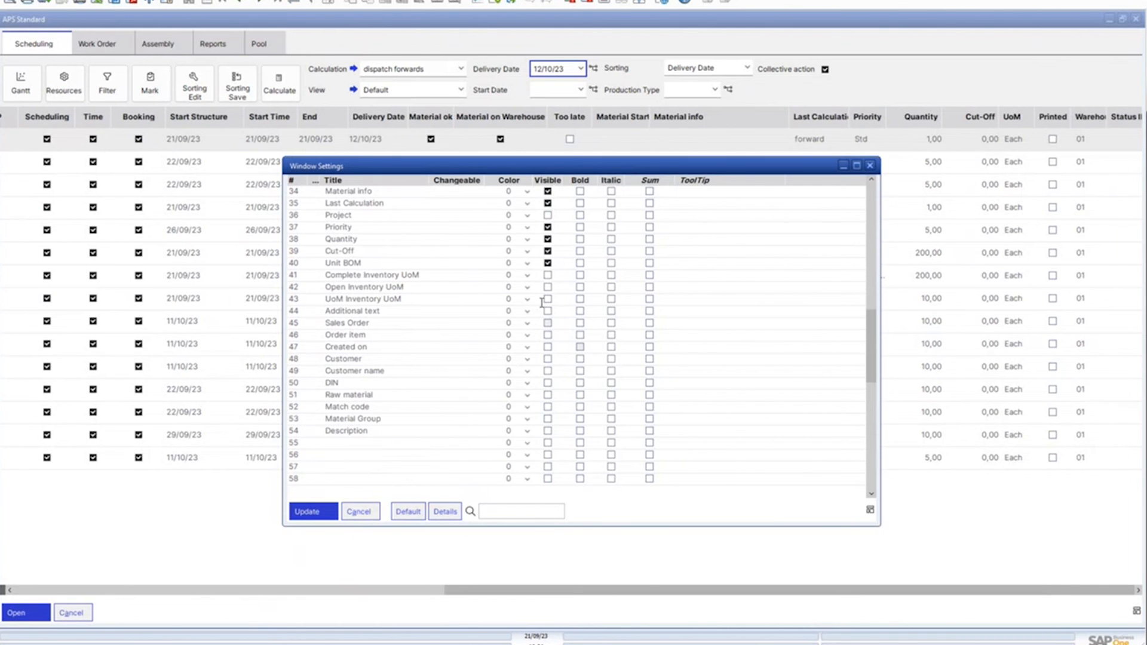
pyautogui.scroll(-2, 551, 345)
pyautogui.scroll(-10, 551, 346)
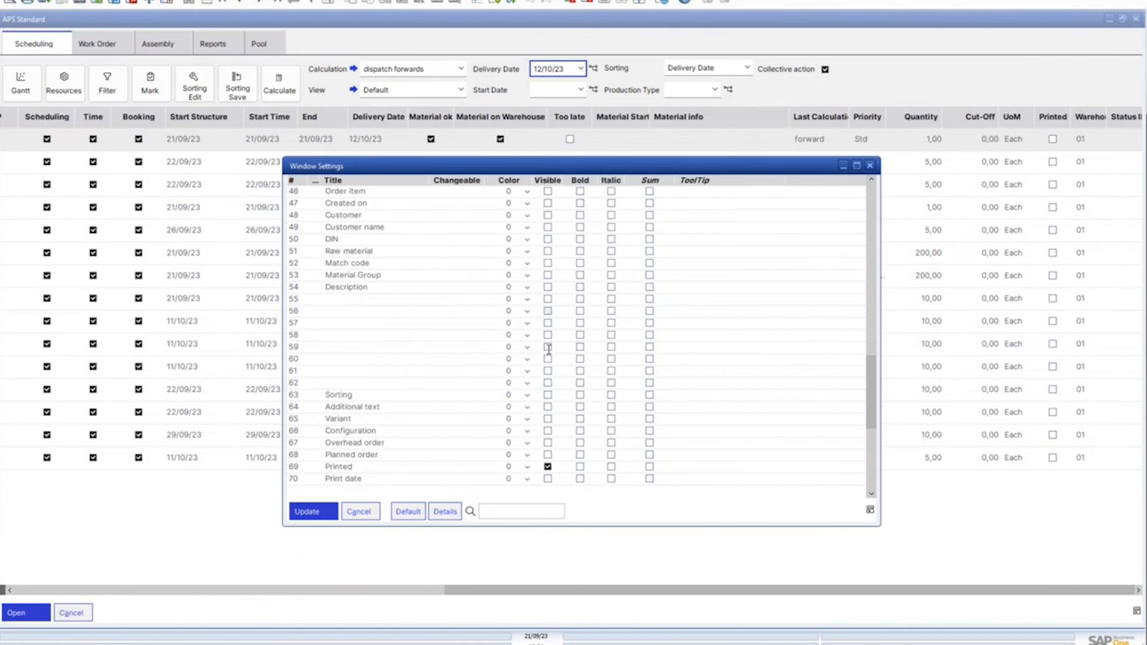
pyautogui.scroll(-3, 550, 358)
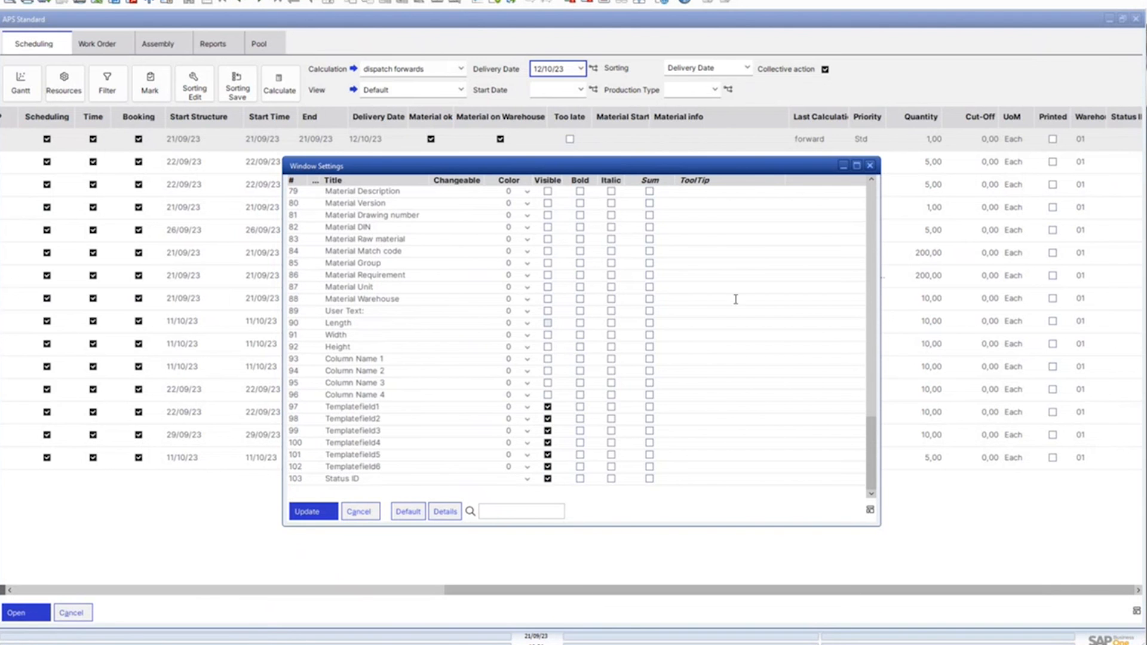
pyautogui.click(869, 165)
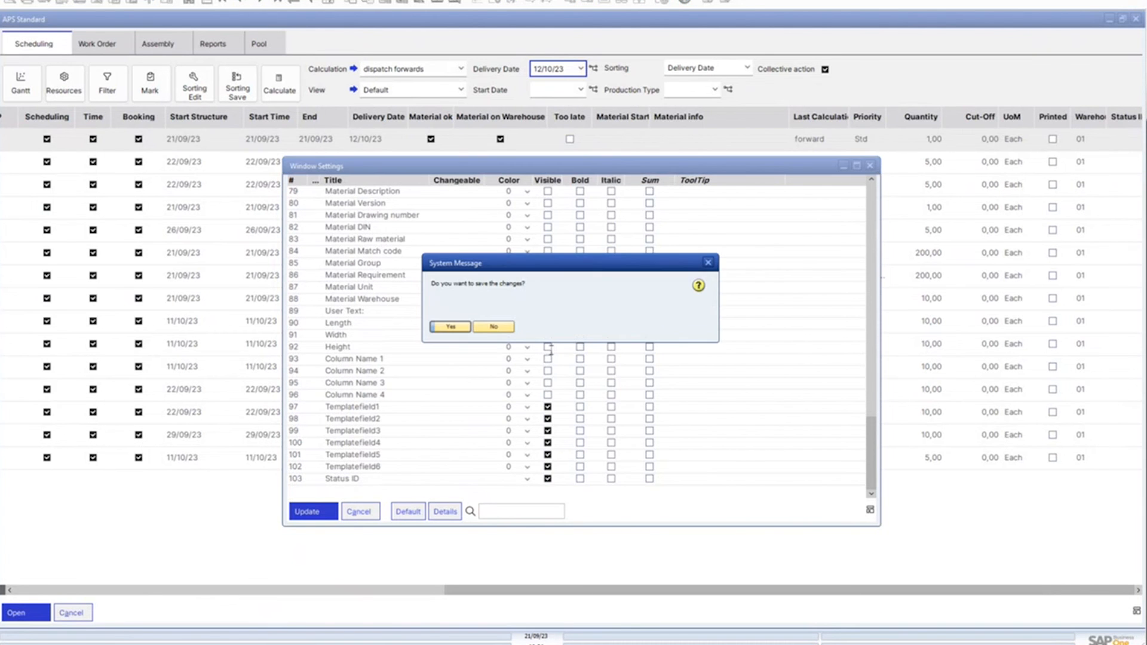
pyautogui.click(494, 326)
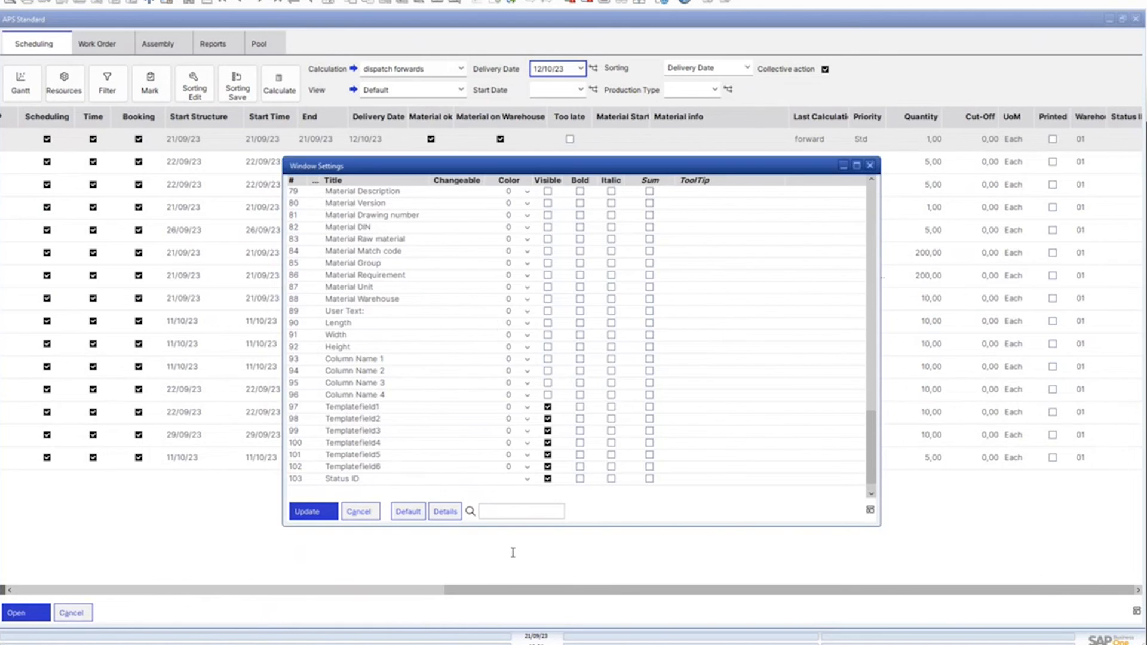
# Unmark work orders 10, 15 and 17 in the scheduling list, and mark only work order 18
pyautogui.moveTo(488, 590); pyautogui.dragTo(56, 595)
pyautogui.click(29, 140)
pyautogui.click(29, 161)
pyautogui.click(29, 184)
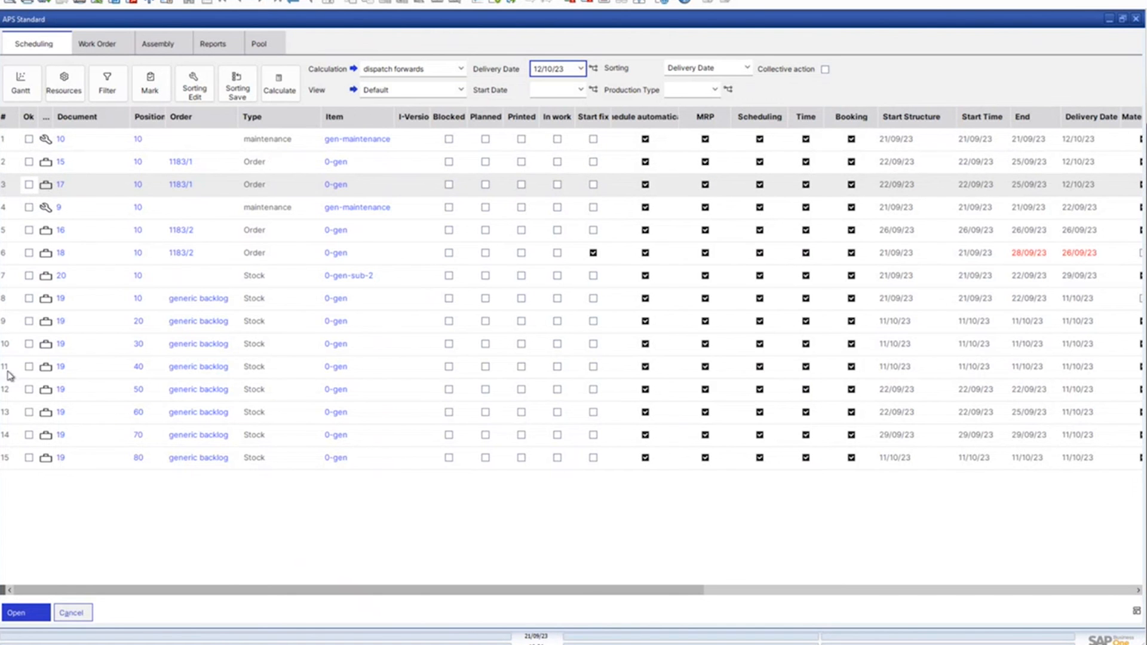
pyautogui.click(28, 253)
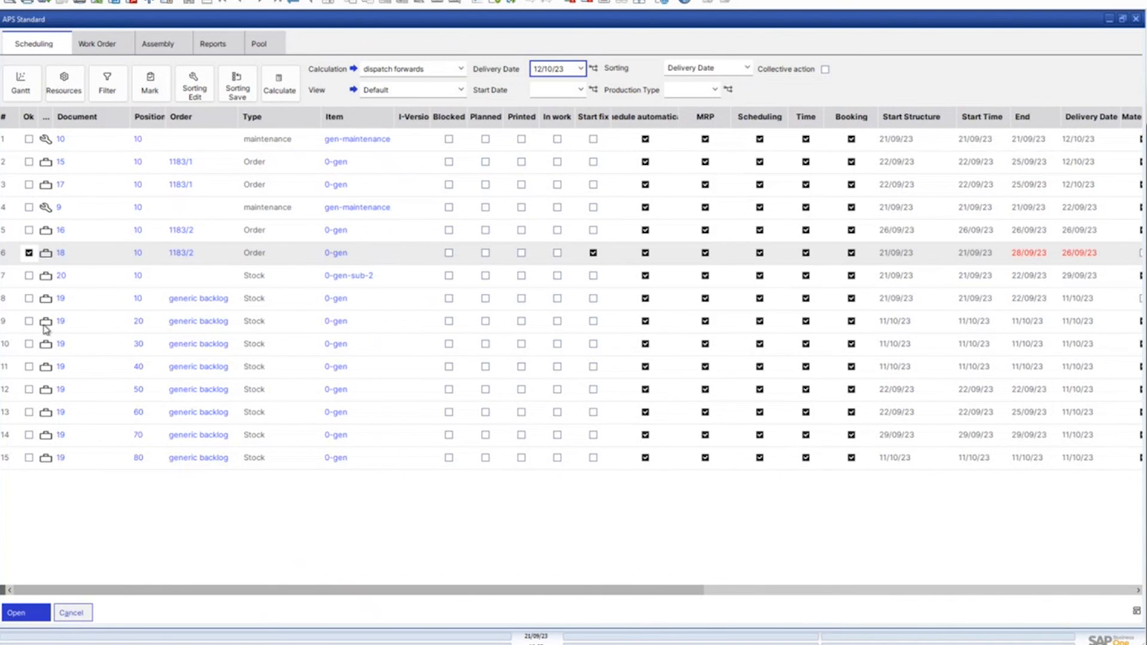
# Open the Gantt chart for the marked work order, maximize it, and expand all its positions to show the operations
pyautogui.click(22, 89)
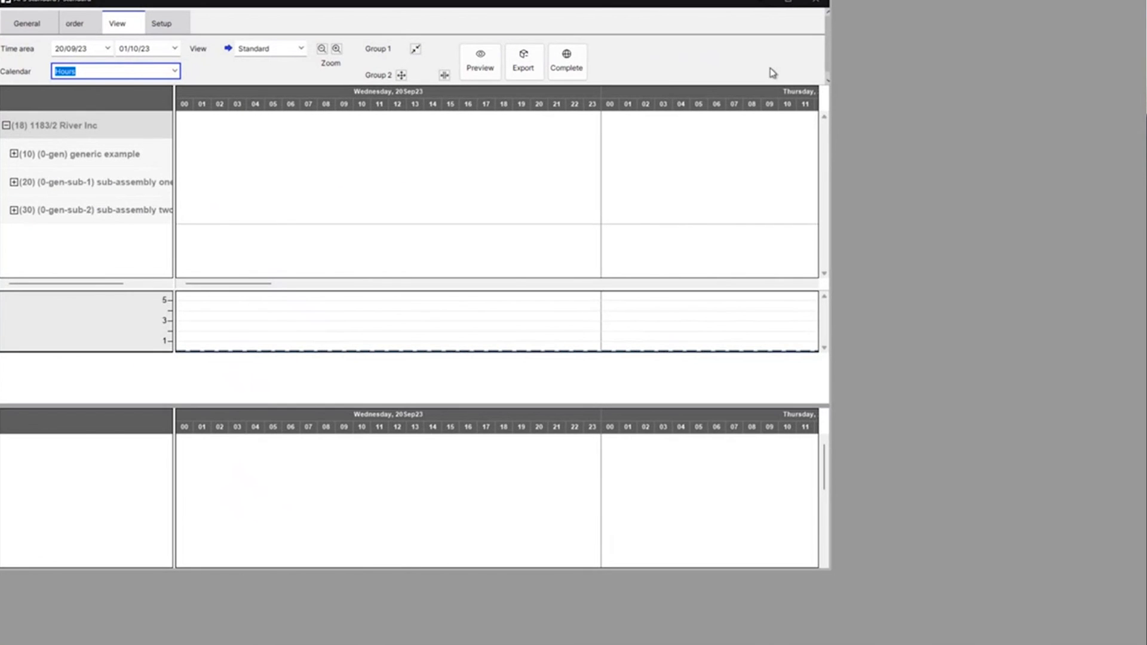
pyautogui.click(789, 3)
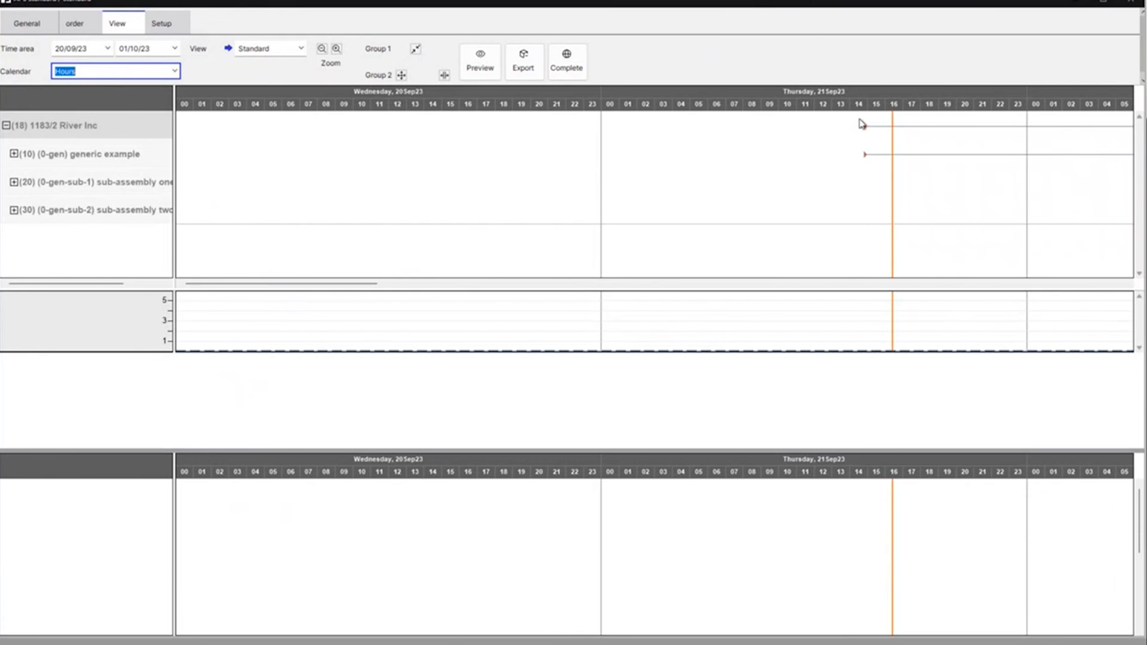
pyautogui.click(72, 126)
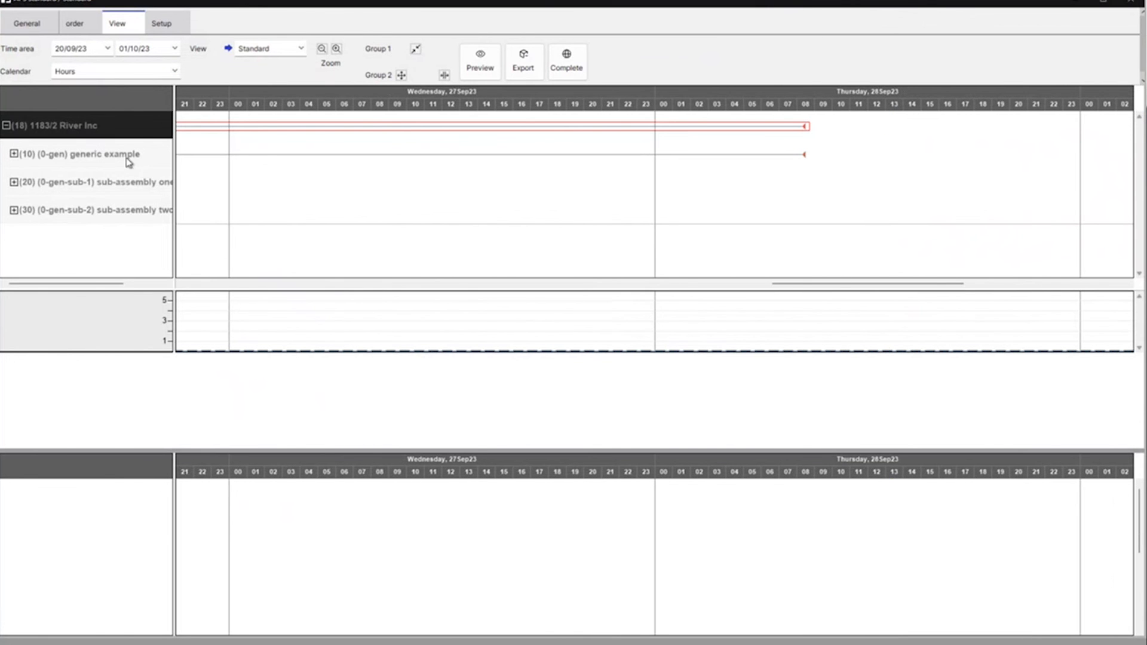
pyautogui.moveTo(807, 288); pyautogui.dragTo(458, 307)
pyautogui.click(401, 76)
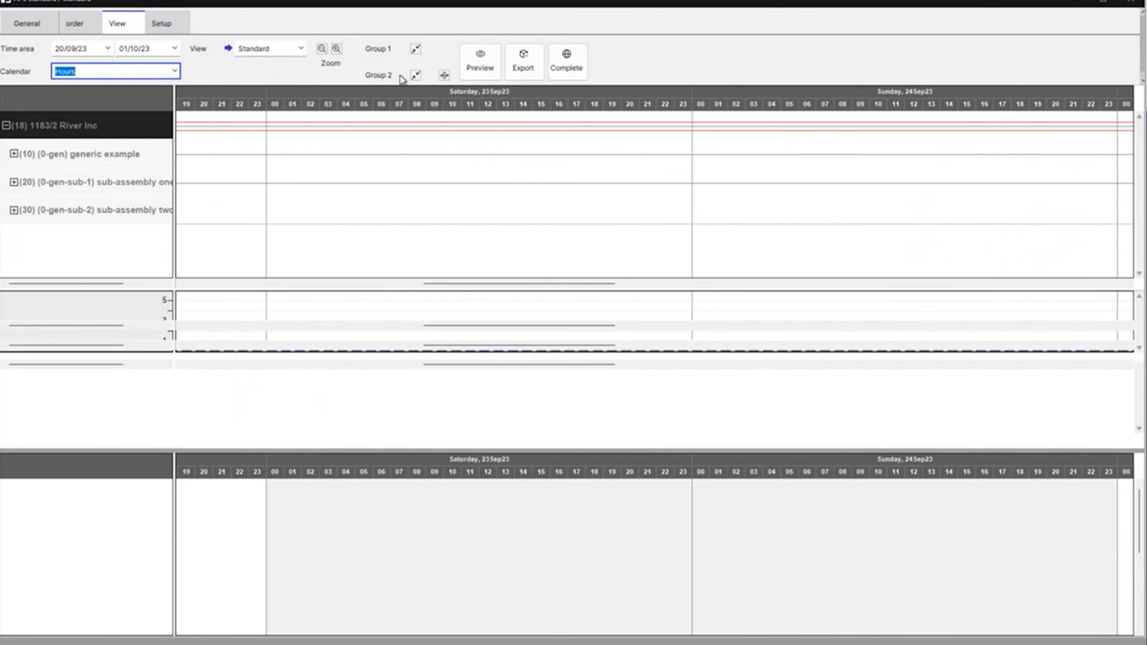
pyautogui.moveTo(471, 367); pyautogui.dragTo(372, 369)
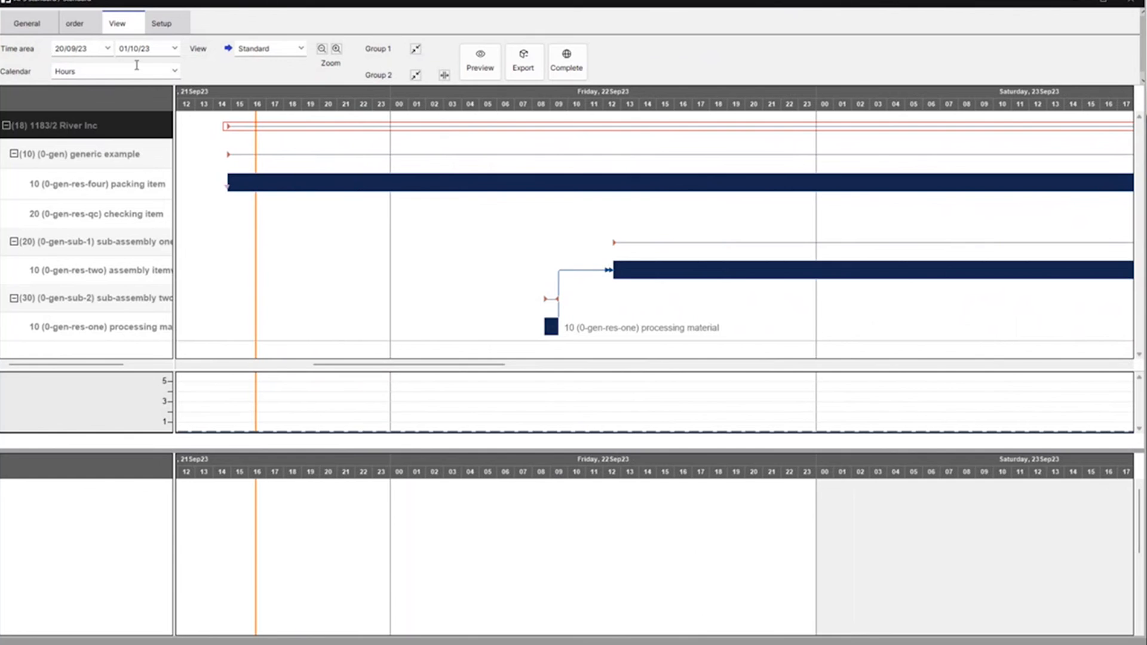
# Show the Gantt chart in the Day calendar, and return it to Hours
pyautogui.click(174, 72)
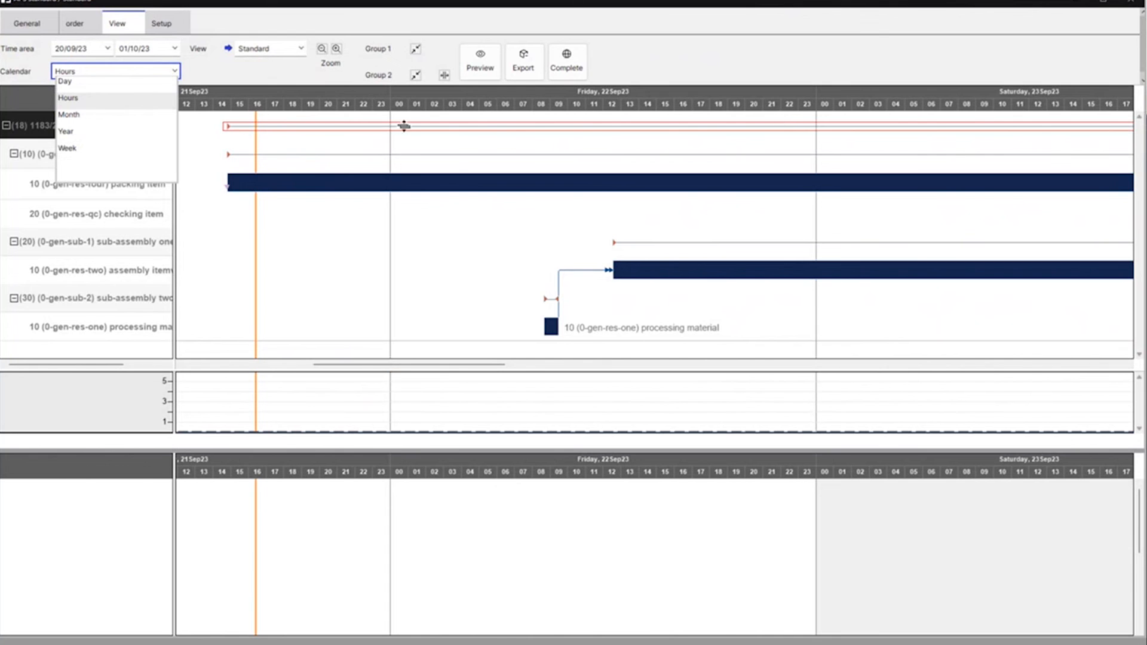
pyautogui.click(73, 81)
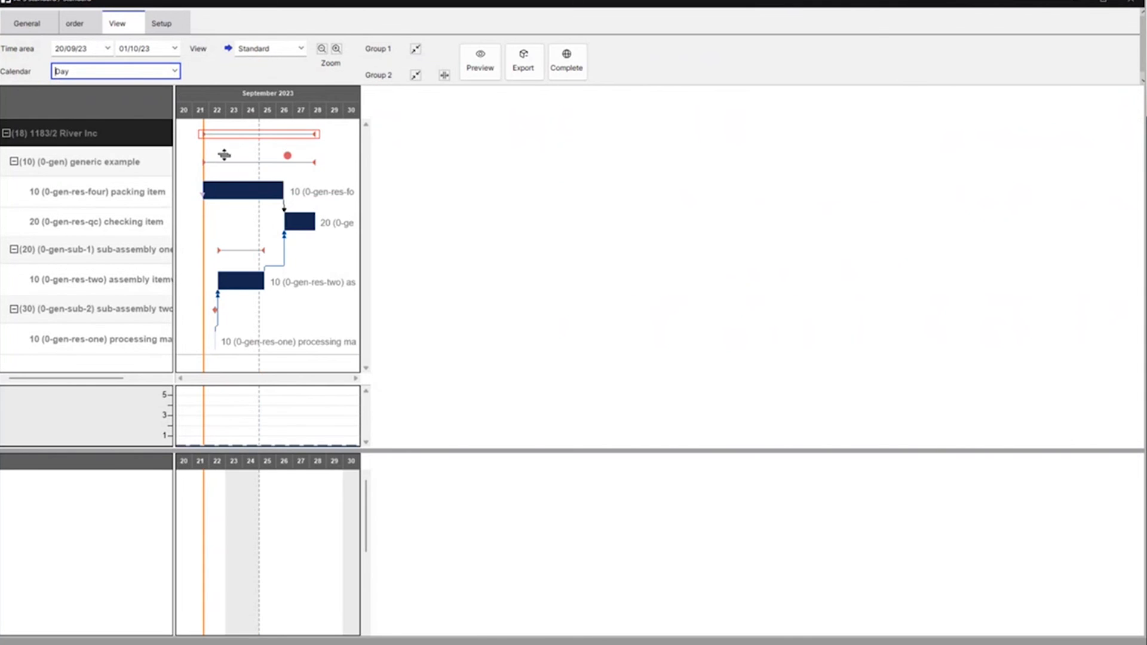
pyautogui.click(175, 73)
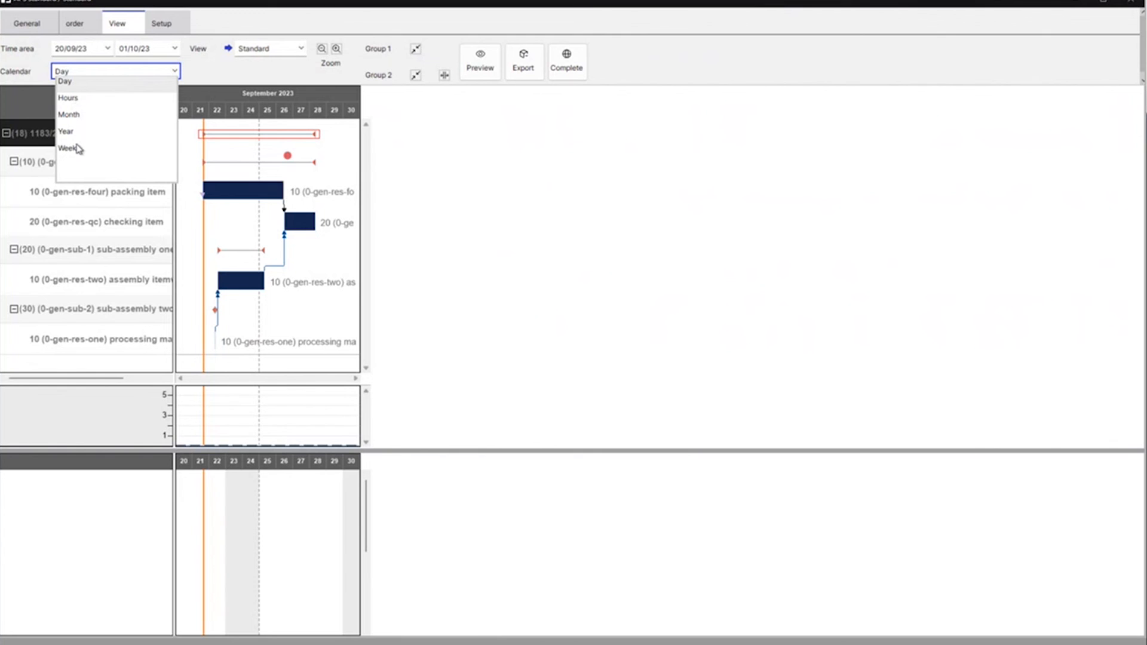
pyautogui.click(80, 100)
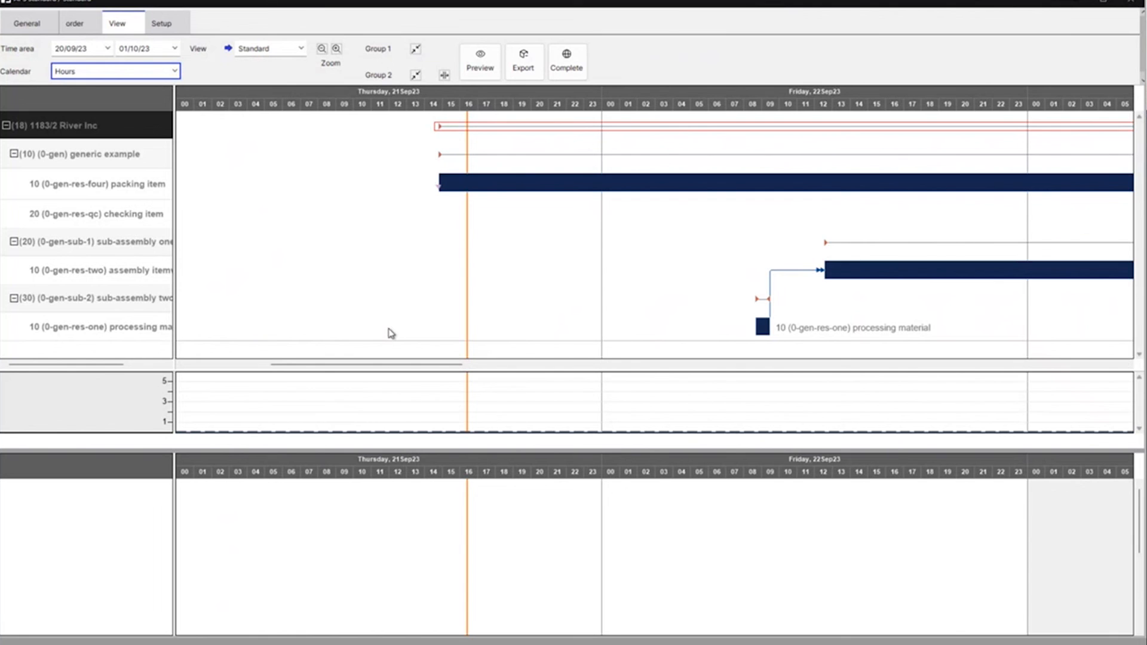
# Switch the Gantt chart to the by Resource view, shift the 0-gen-res-two operation to 25/09/23 07:00, and undo the shift
pyautogui.click(301, 50)
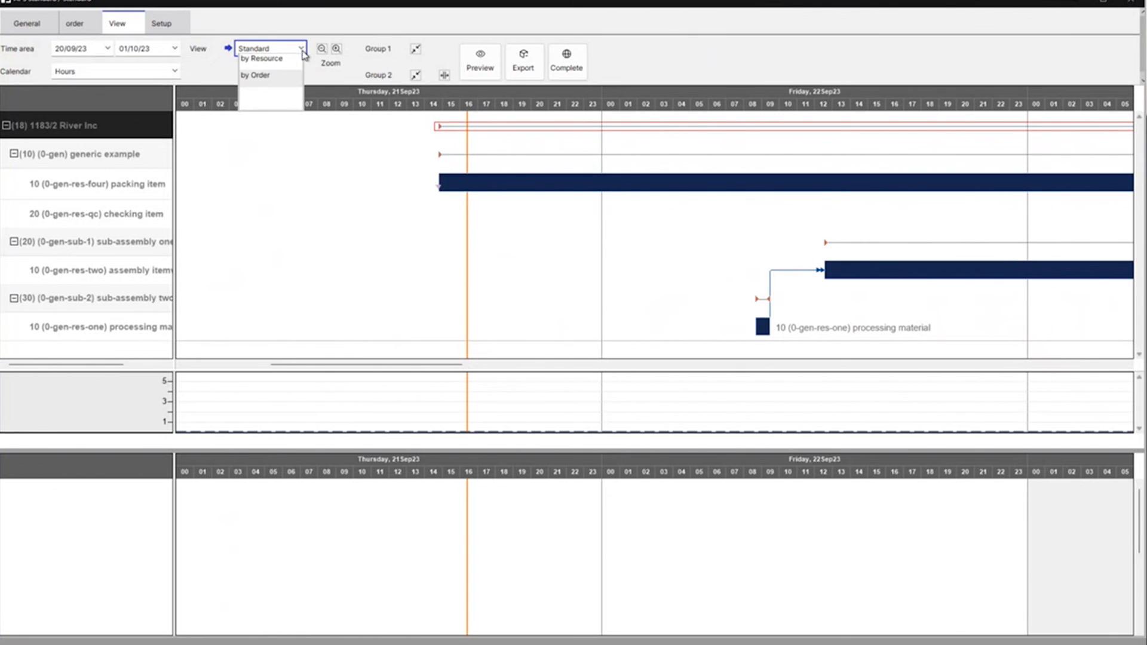
pyautogui.click(268, 60)
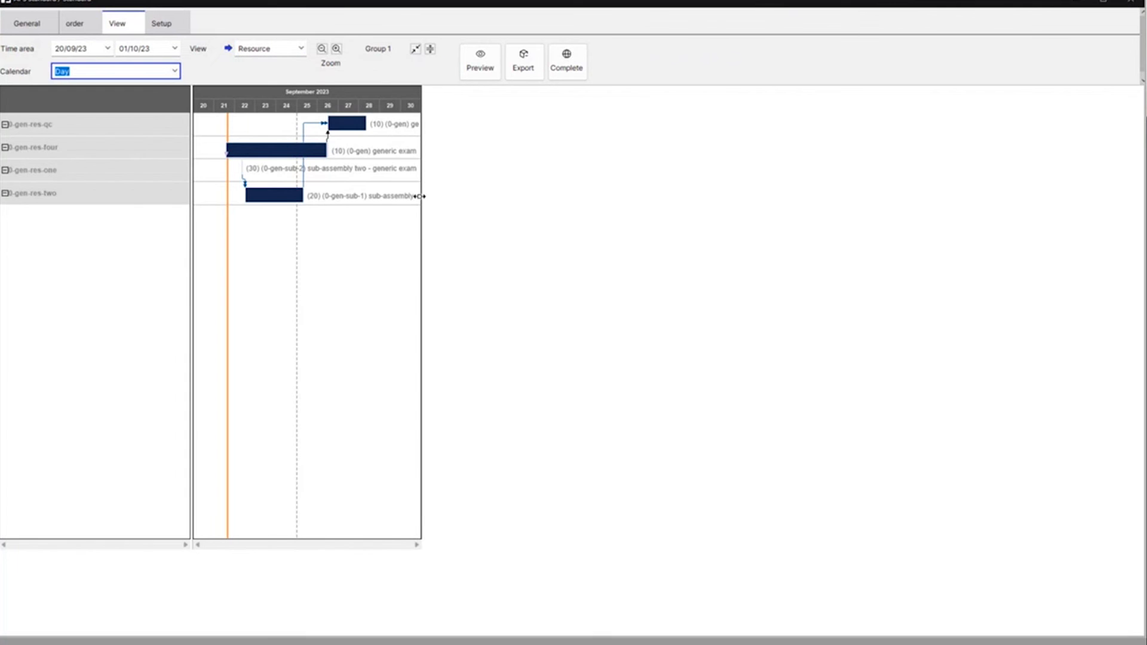
pyautogui.moveTo(420, 197); pyautogui.dragTo(635, 194)
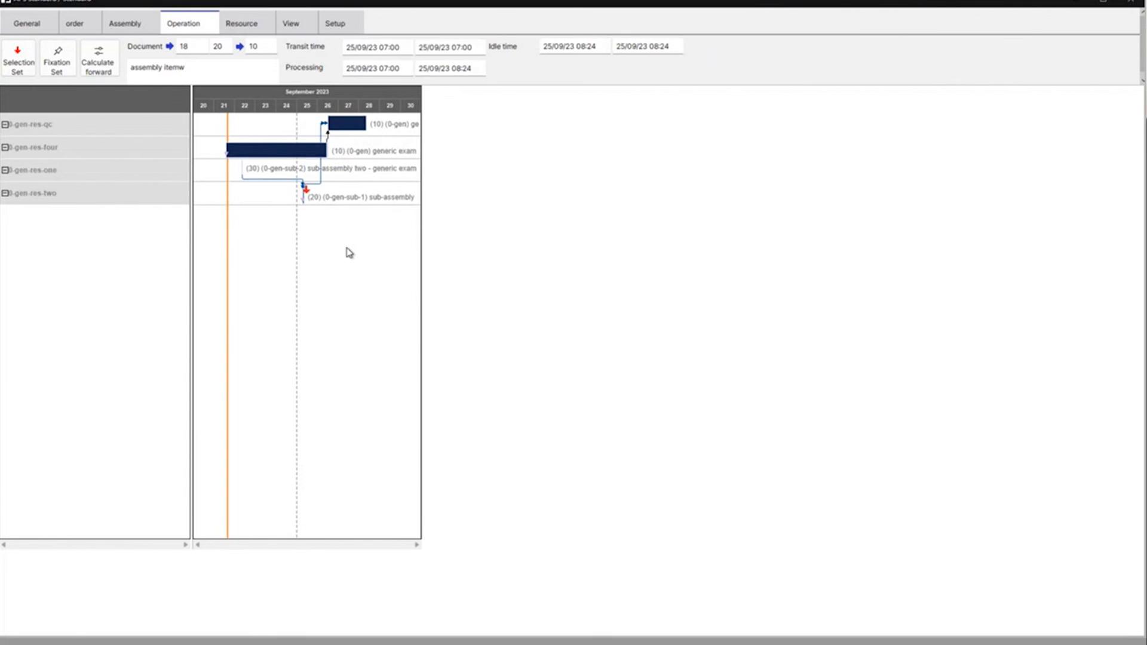
pyautogui.click(34, 19)
pyautogui.click(88, 69)
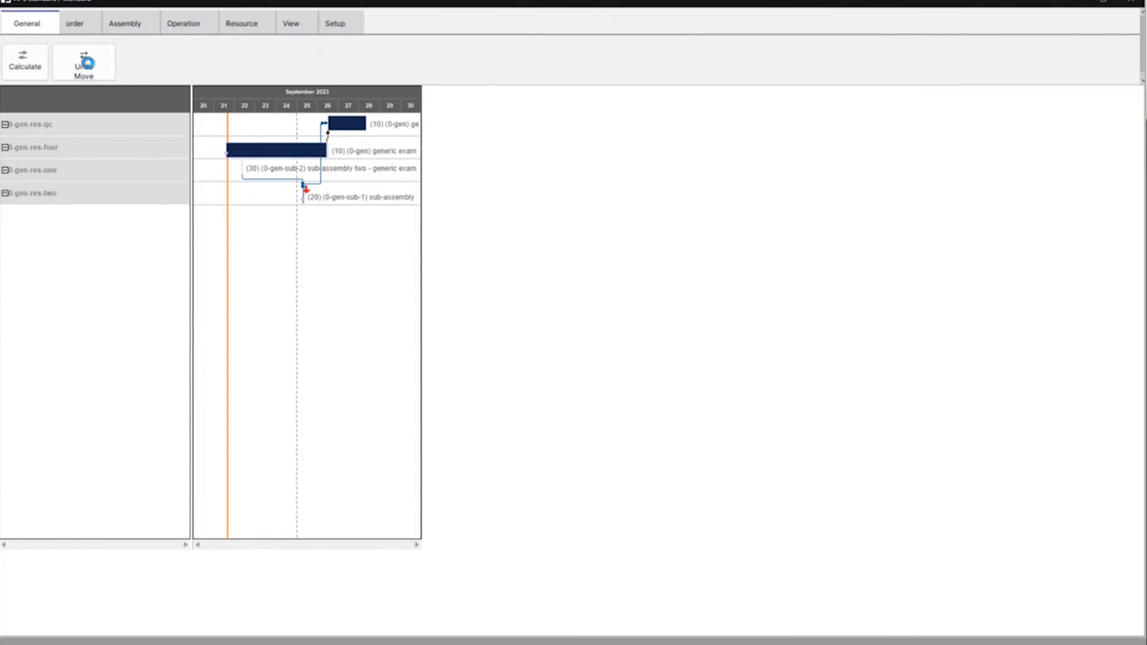
# Set the Gantt chart back to the by Order view and expand the positions into their operations
pyautogui.click(310, 27)
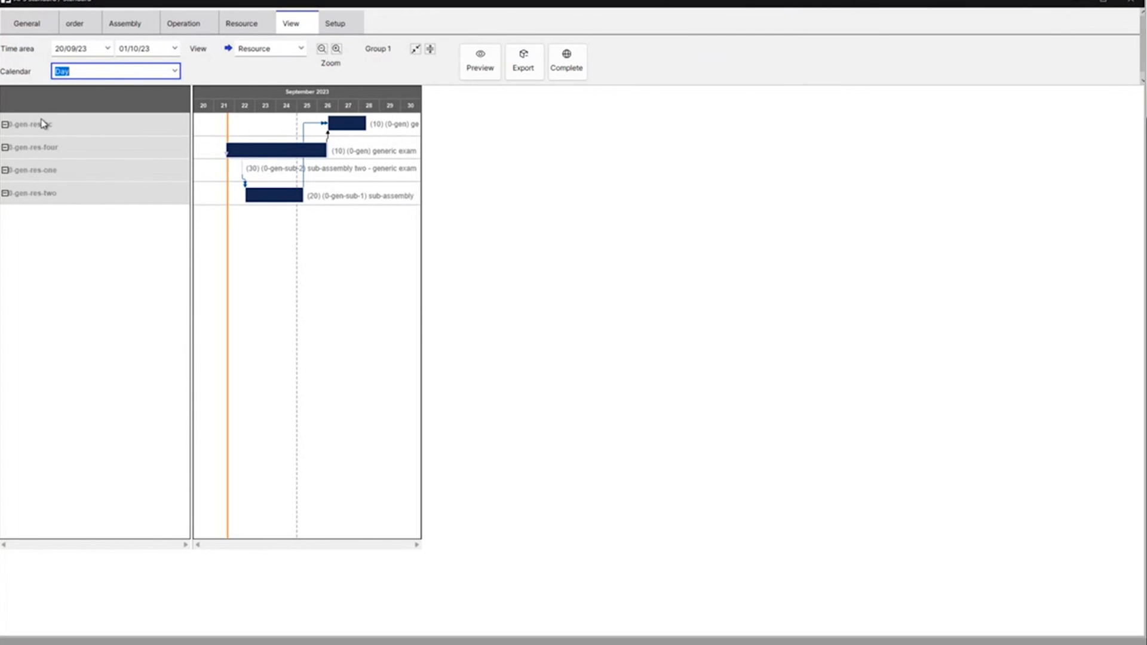
pyautogui.click(303, 50)
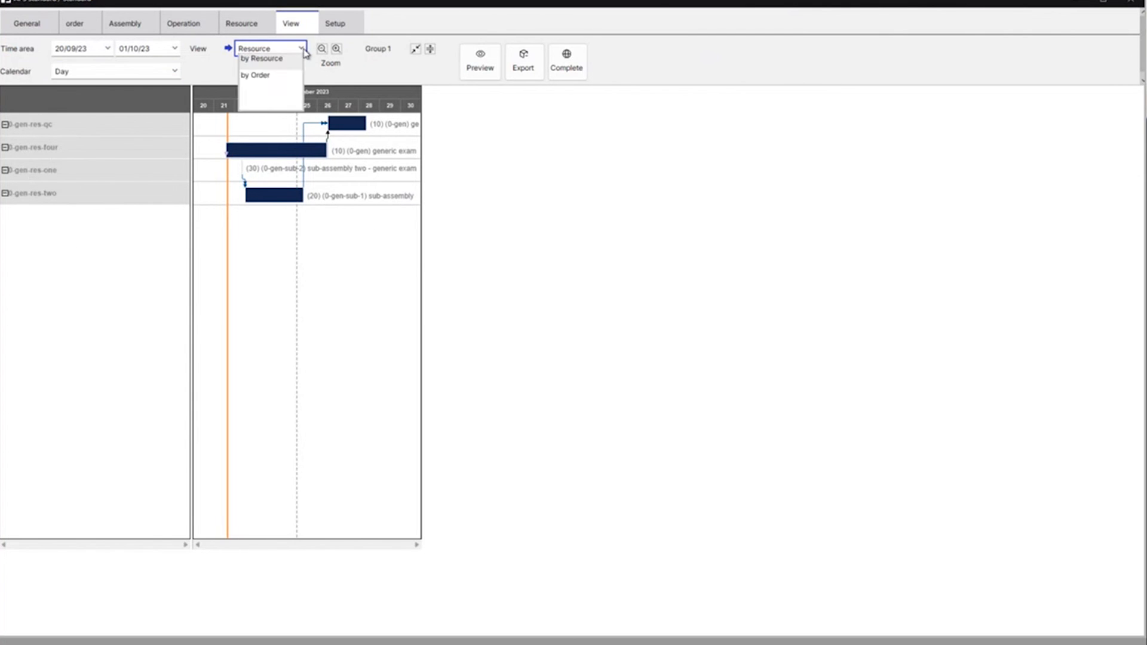
pyautogui.click(263, 76)
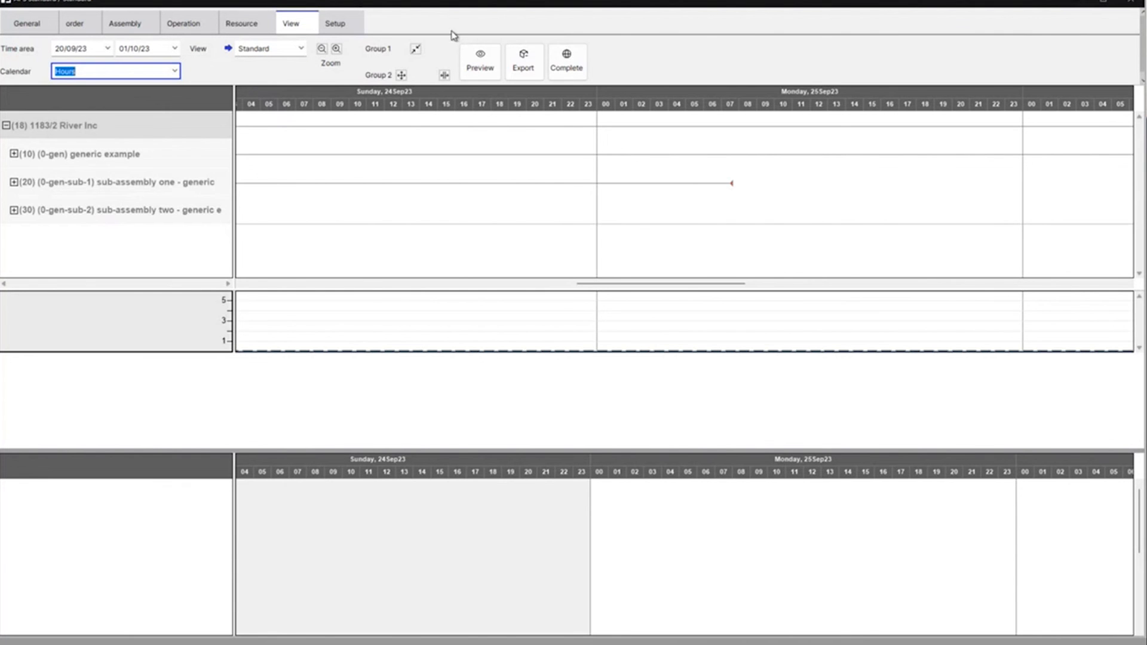
pyautogui.click(401, 76)
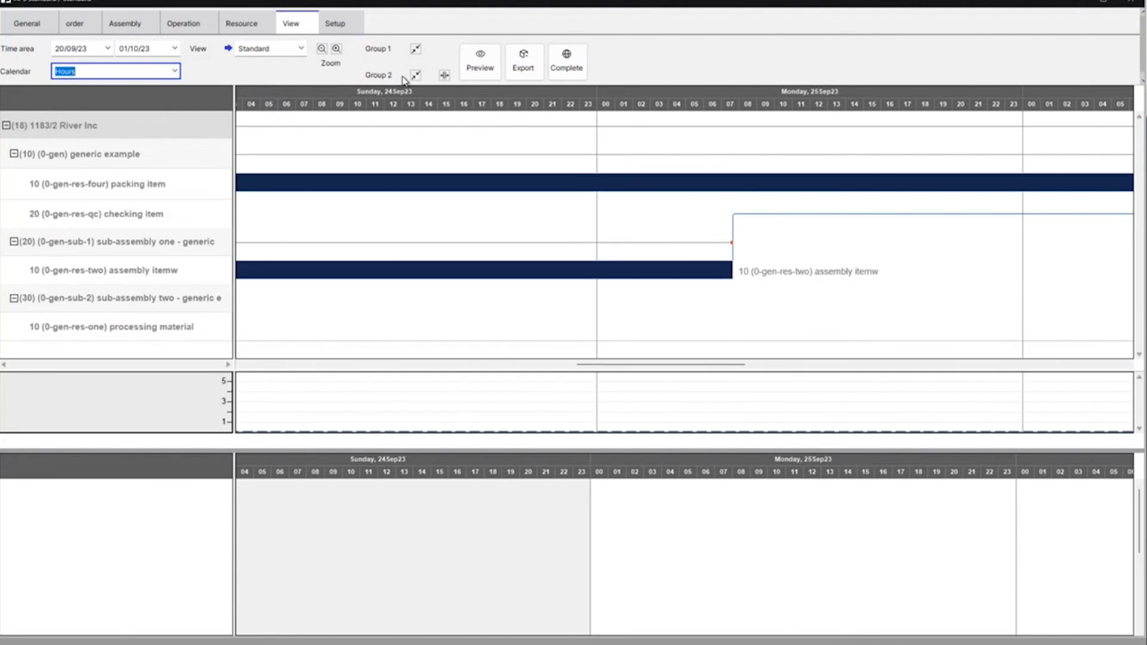
# Review the Gantt chart's general, order, assembly and operation functions for the selected work order
pyautogui.click(30, 27)
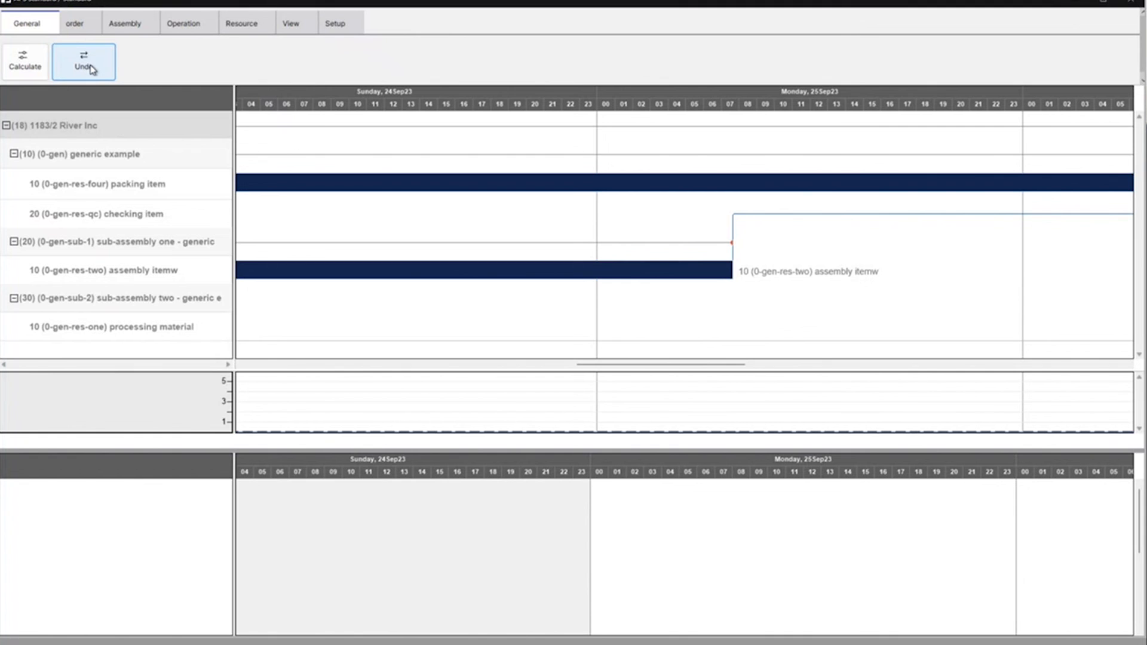
pyautogui.click(76, 27)
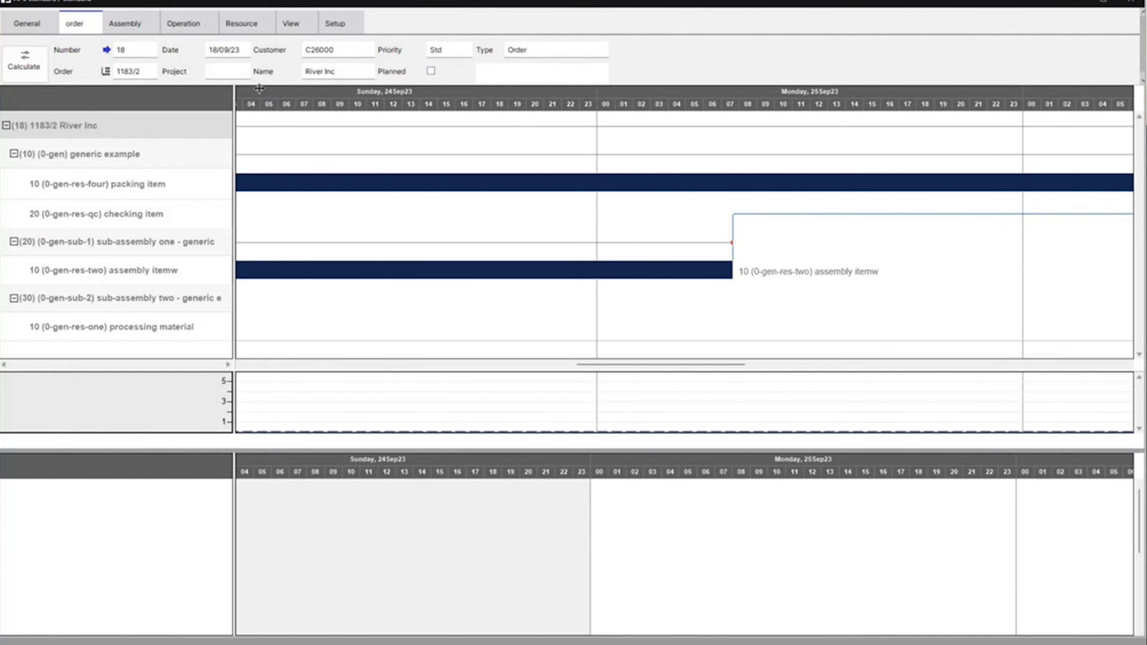
pyautogui.click(431, 72)
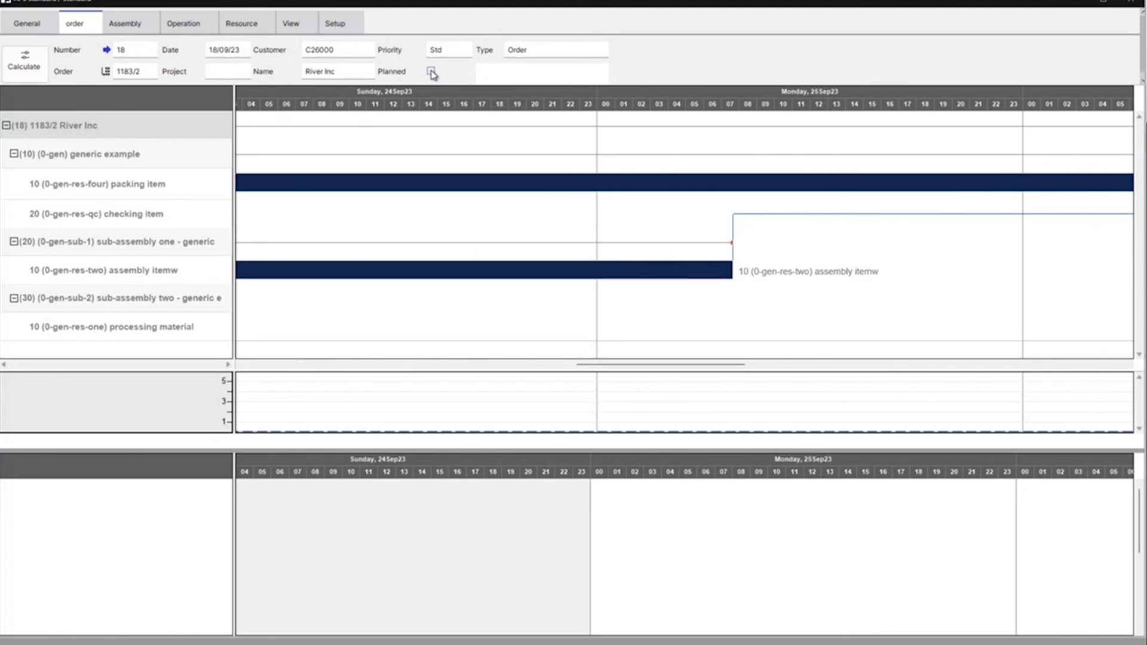
pyautogui.click(127, 25)
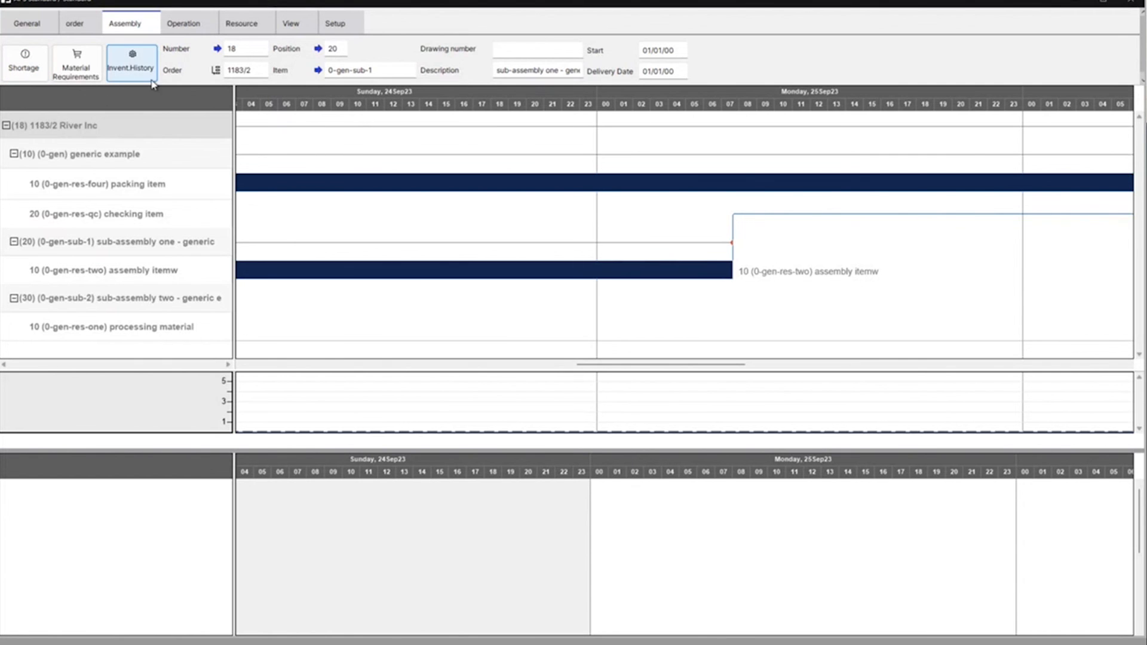
pyautogui.click(185, 25)
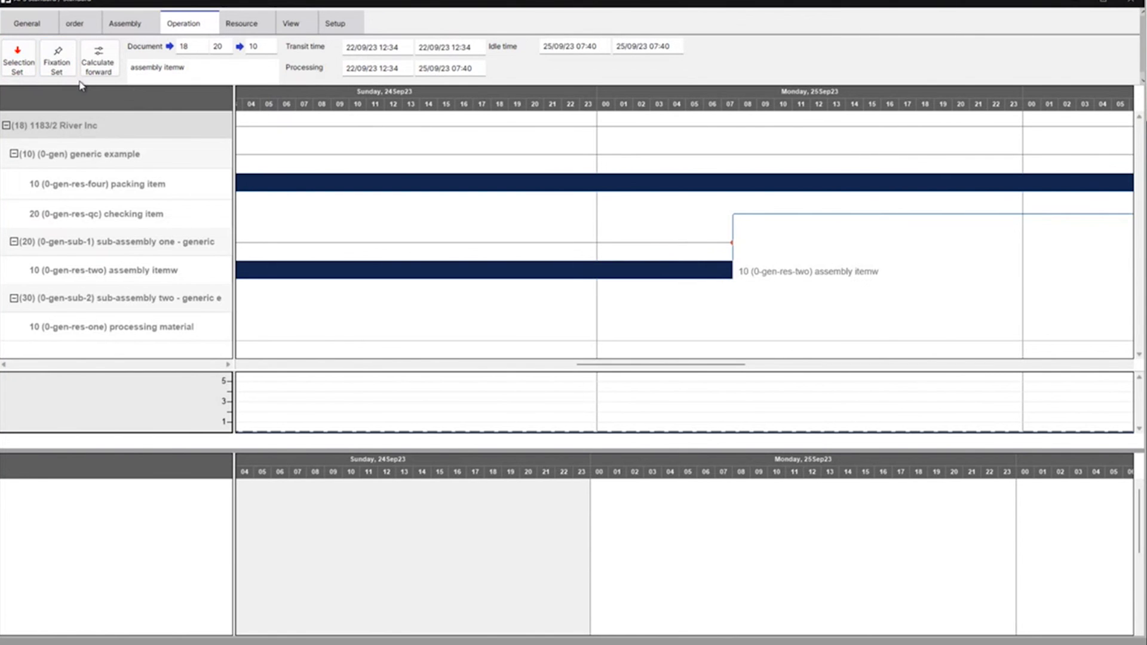
# Show the Gantt chart's resource functions and hide the utilization diagram
pyautogui.click(251, 23)
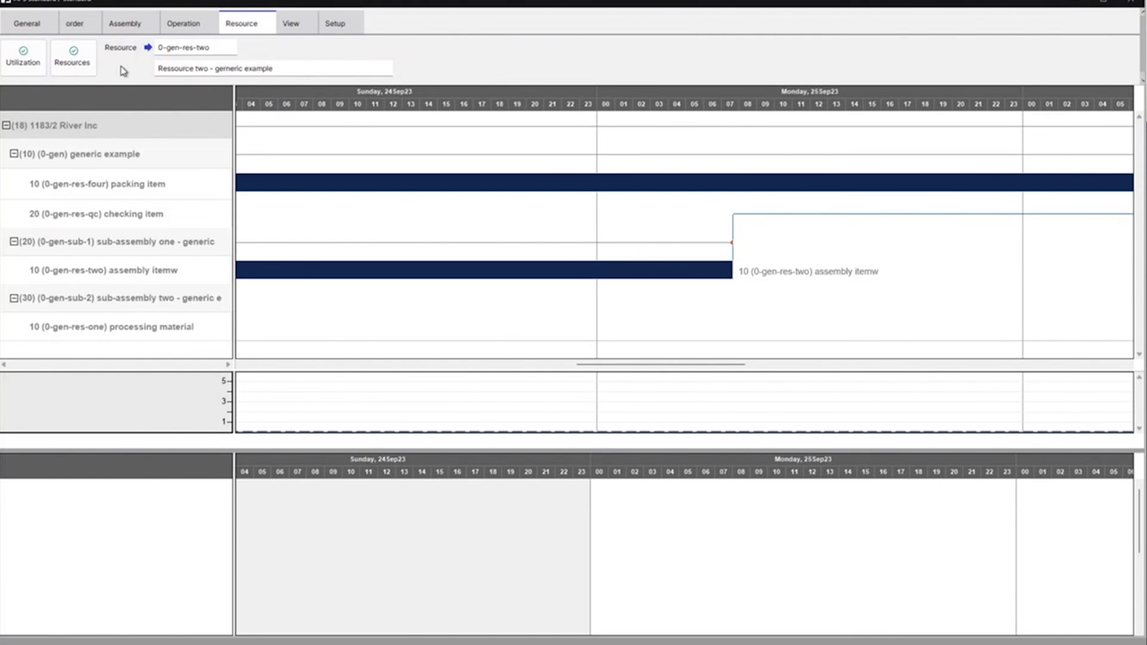
pyautogui.click(24, 66)
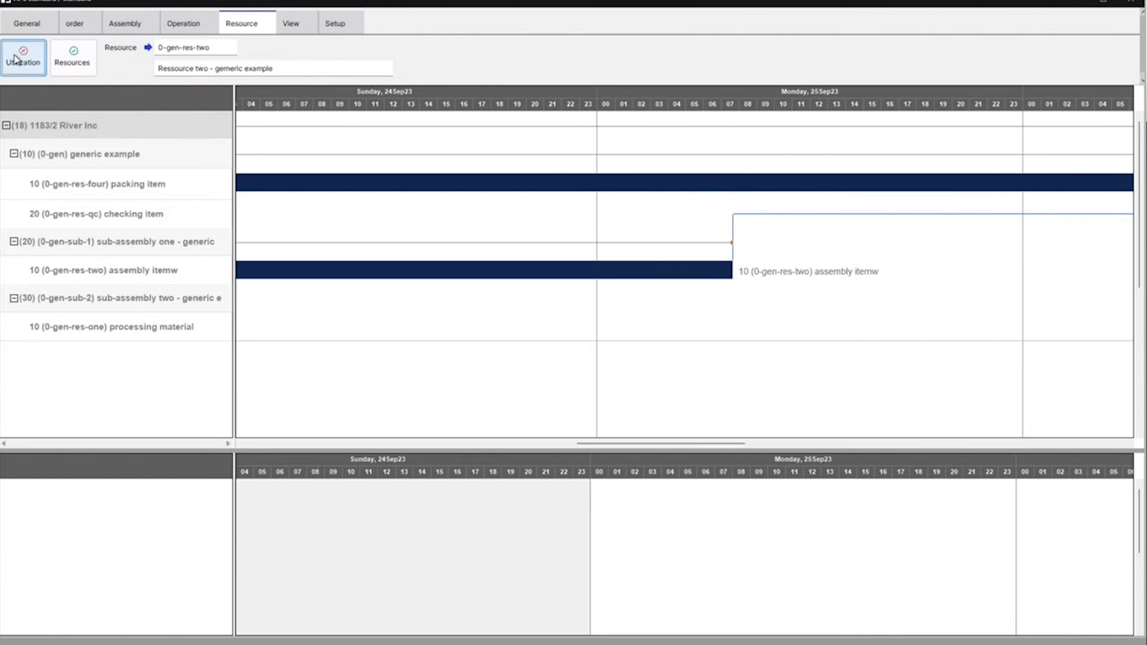
# Show the utilization diagram again for resource 0-gen-res-two and display the Gantt chart's view options
pyautogui.click(26, 70)
pyautogui.click(24, 55)
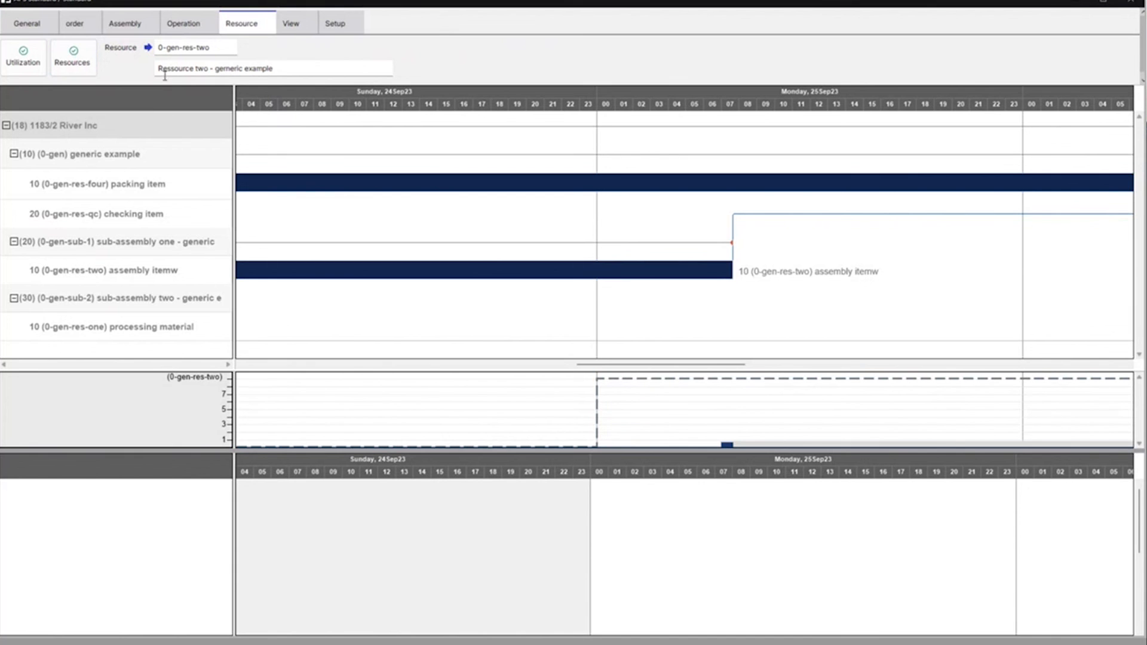
pyautogui.click(297, 25)
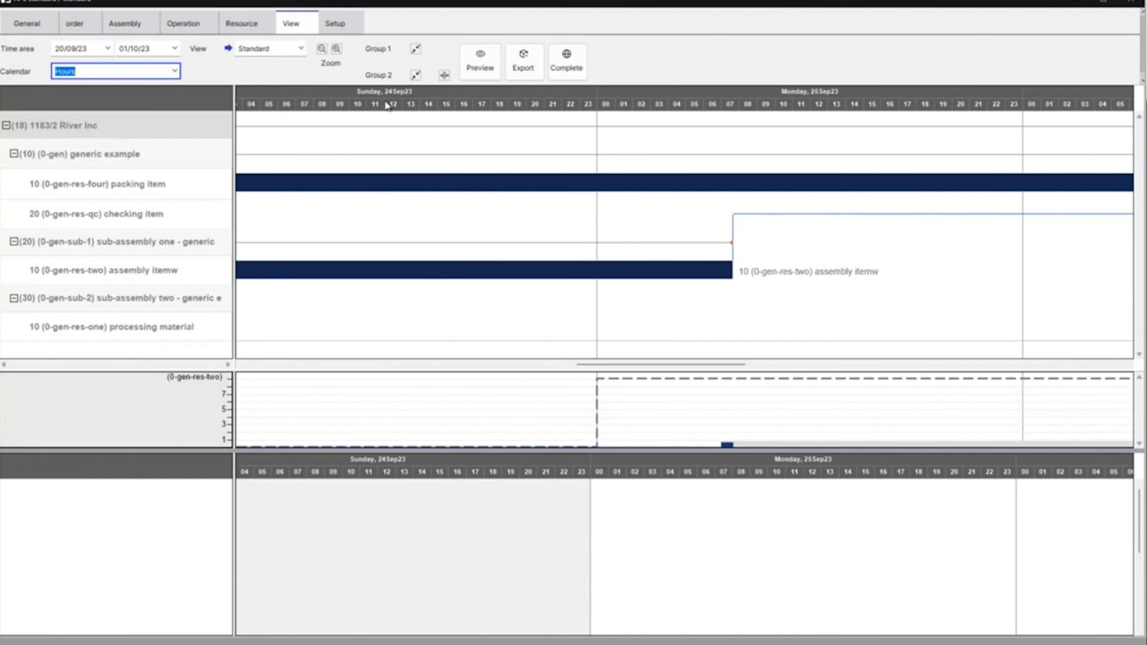
# Select the 0-gen-res-four packing operation and examine its utilization, alternative resources and link to the checking operation
pyautogui.moveTo(591, 365); pyautogui.dragTo(389, 368)
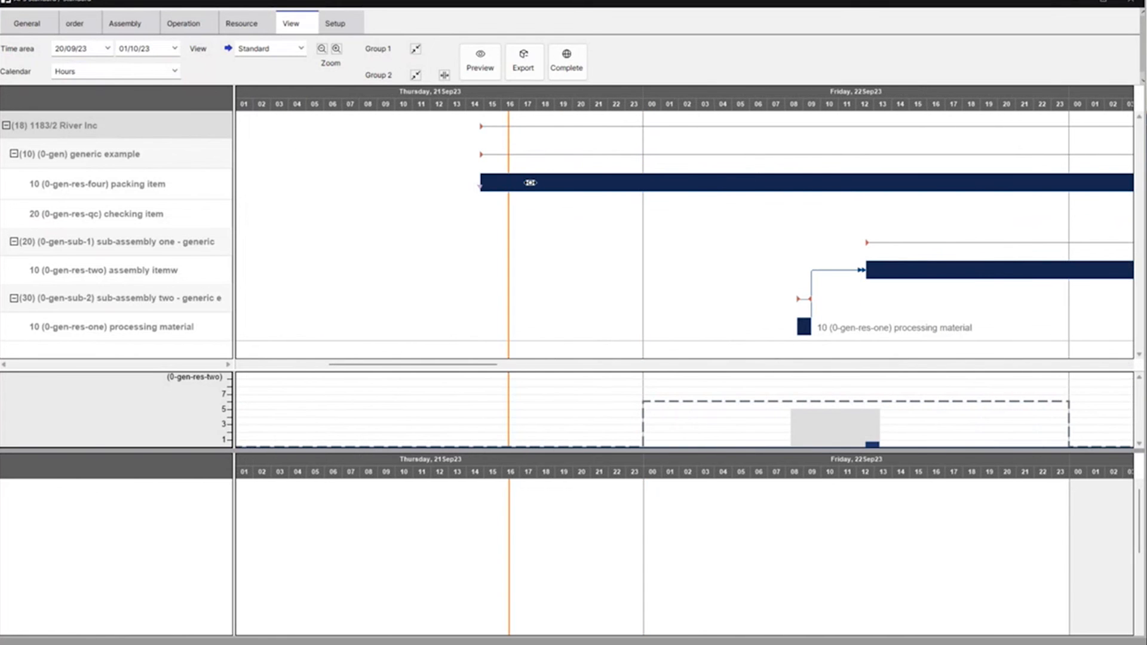
pyautogui.click(530, 182)
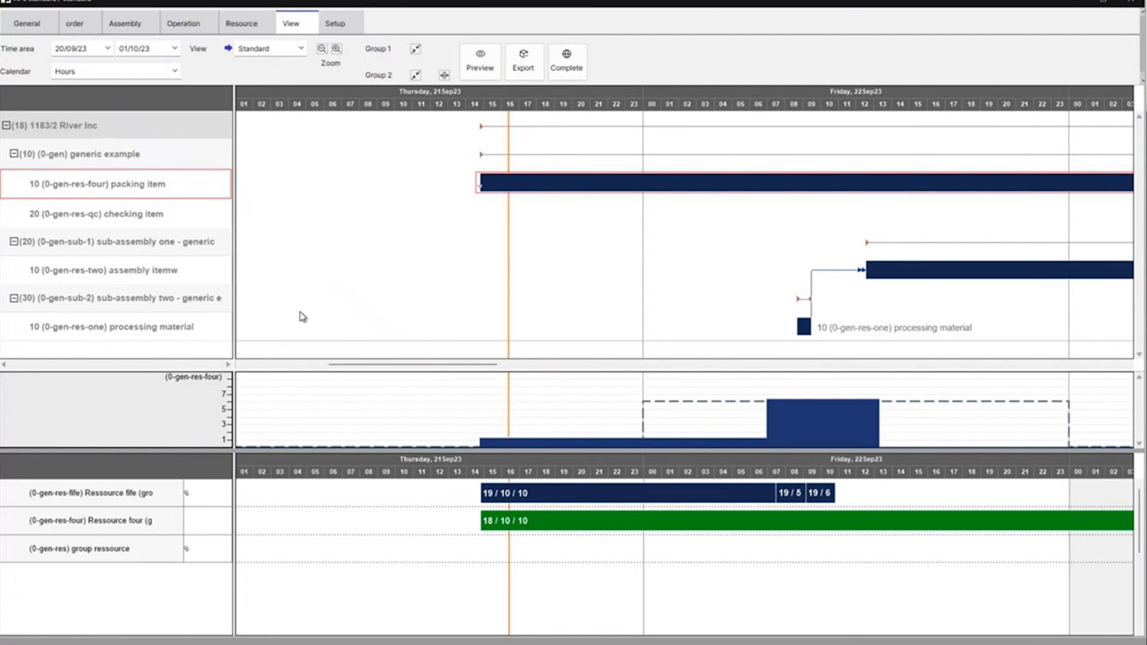
pyautogui.moveTo(471, 364); pyautogui.dragTo(841, 378)
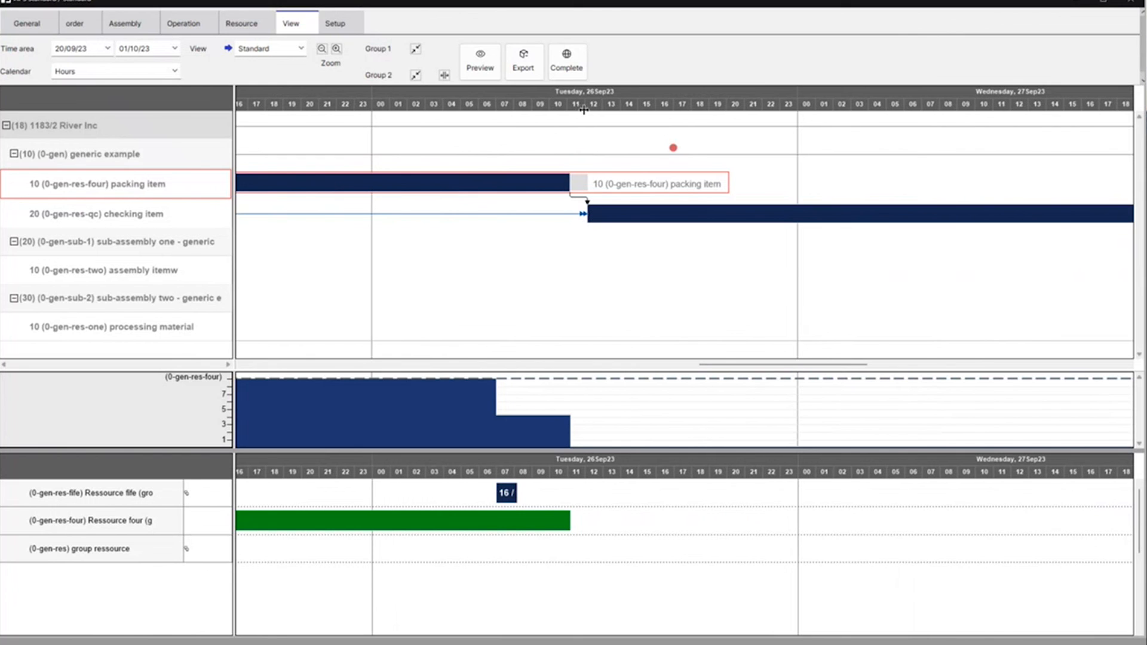
pyautogui.moveTo(592, 211)
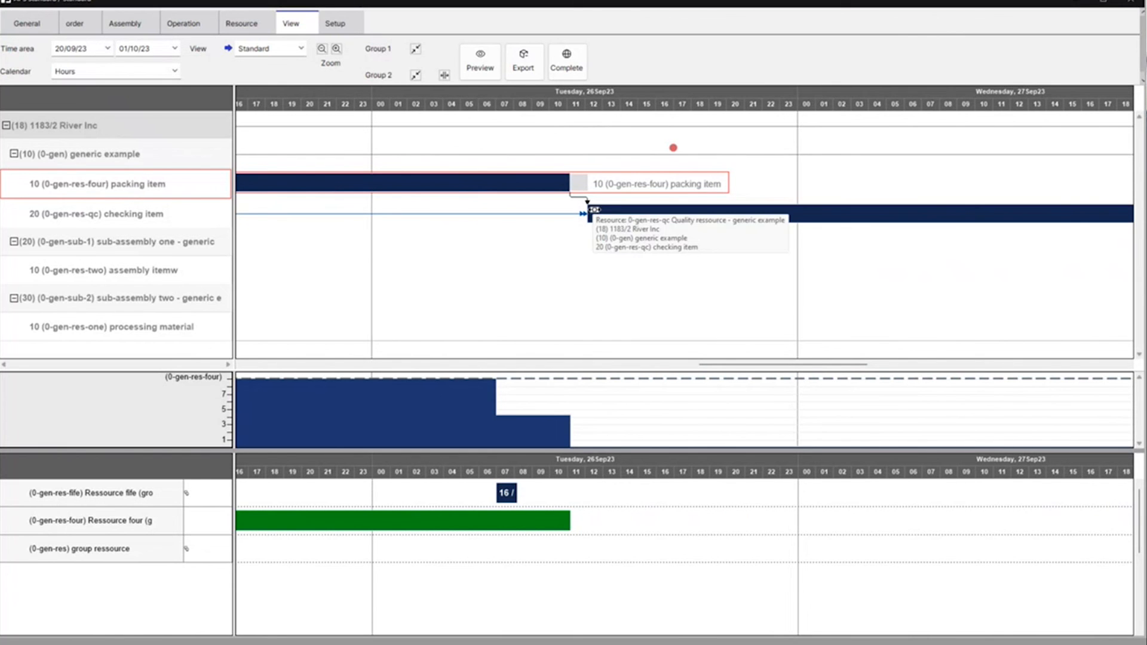
pyautogui.moveTo(768, 363); pyautogui.dragTo(428, 374)
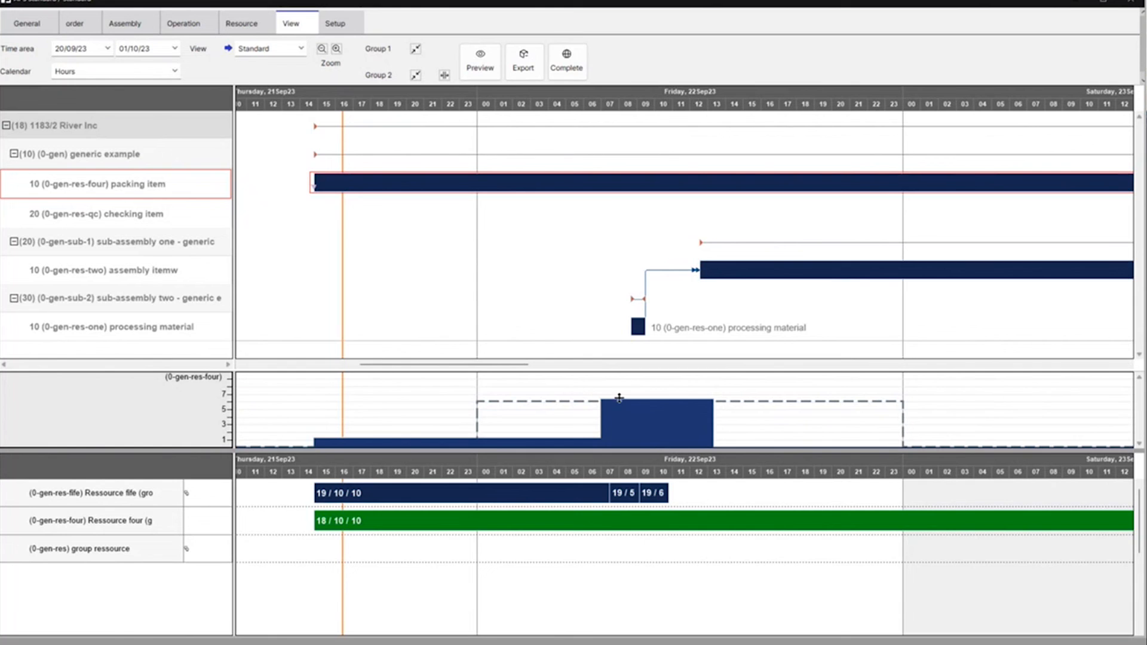
pyautogui.moveTo(517, 364); pyautogui.dragTo(792, 361)
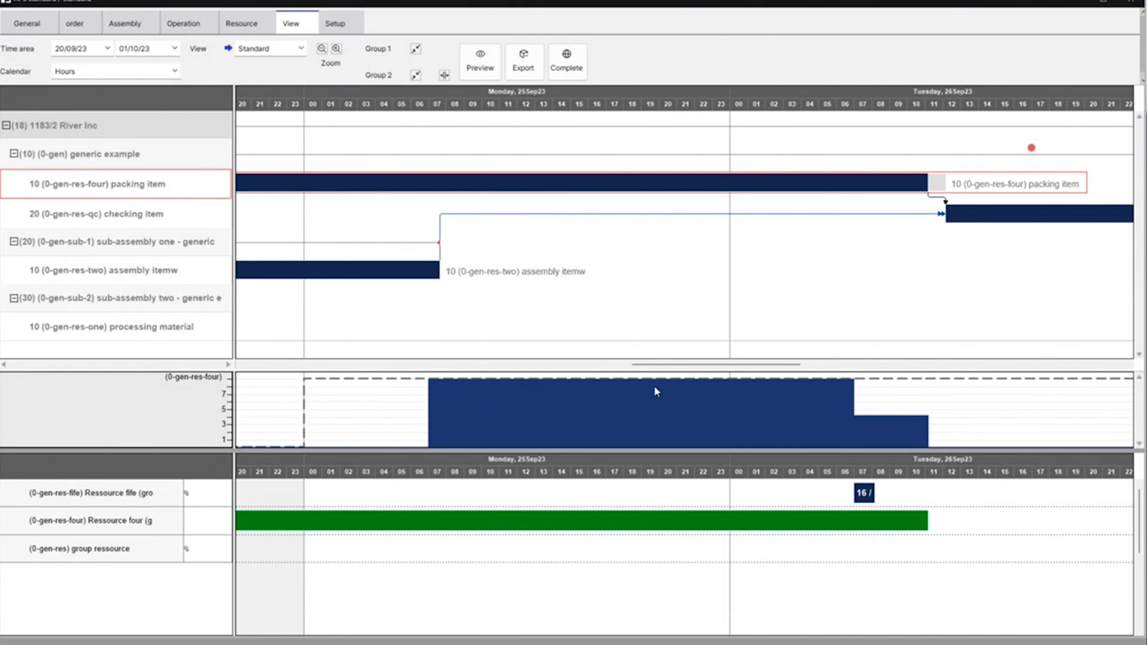
# Reassign packing operation 18/10/10 from resource 0-gen-res-four to the group resource 0-gen-res
pyautogui.moveTo(717, 366); pyautogui.dragTo(445, 353)
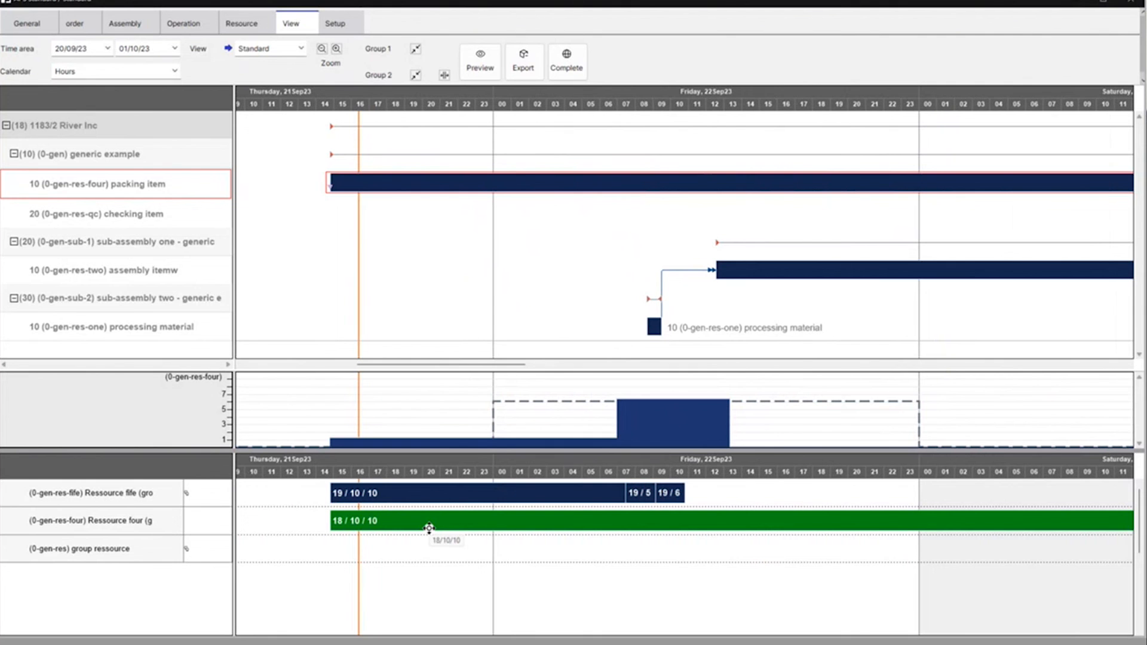
pyautogui.click(445, 530)
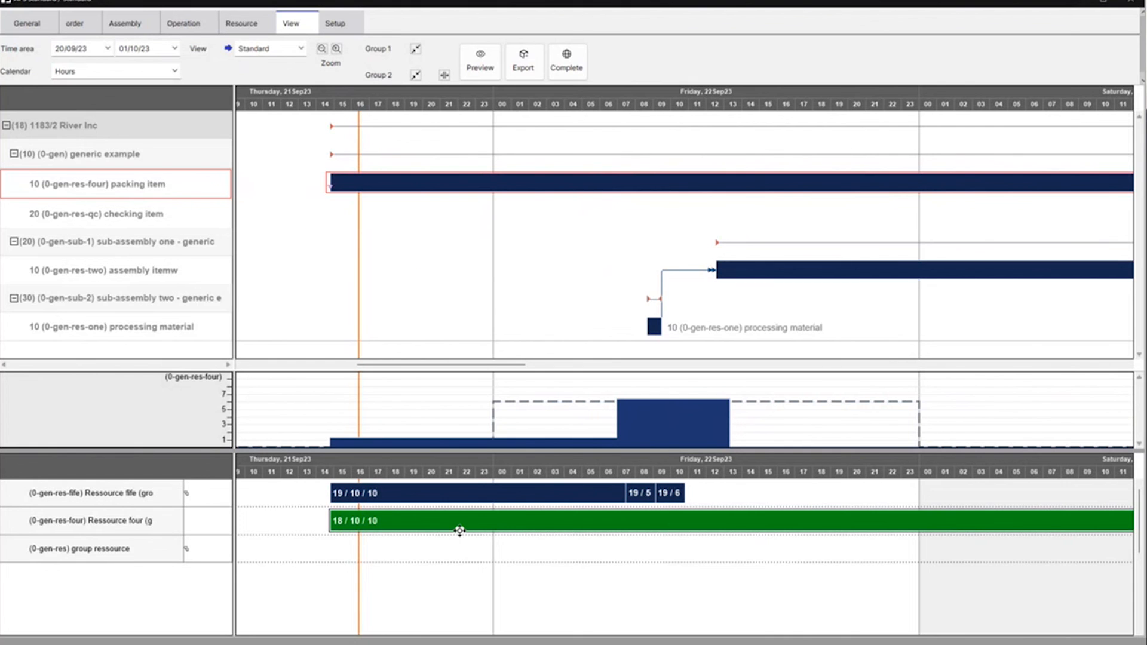
pyautogui.moveTo(461, 522); pyautogui.dragTo(461, 550)
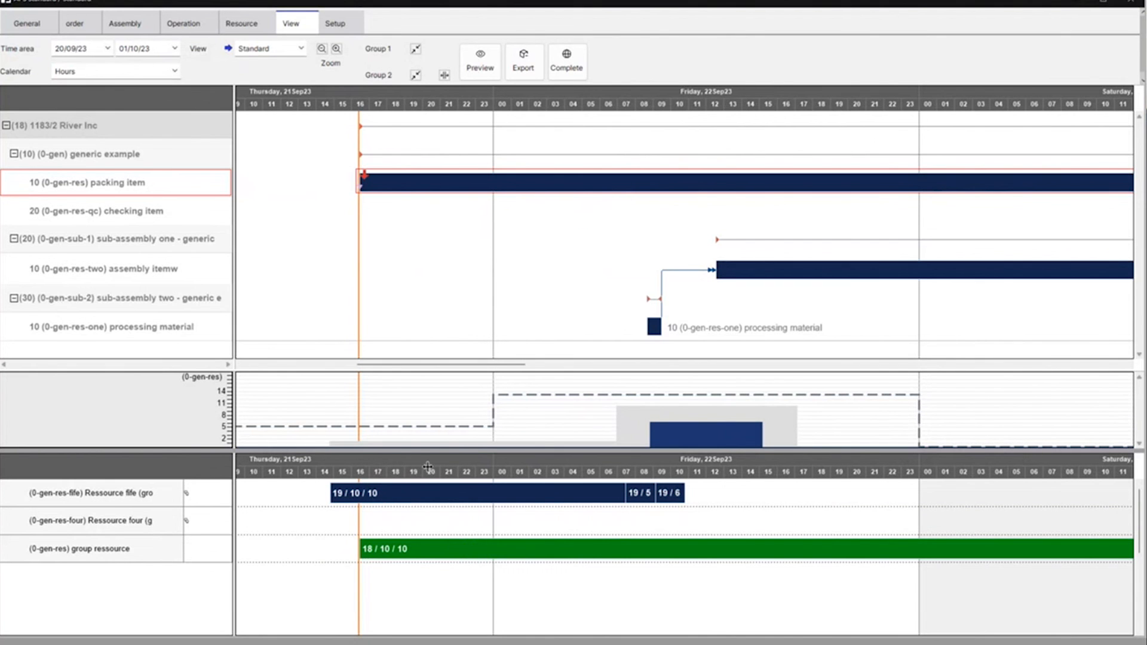
# Move the 0-gen-res-qc checking operation forward to Monday 25Sep23, directly after the end of the packing operation
pyautogui.moveTo(481, 365); pyautogui.dragTo(732, 360)
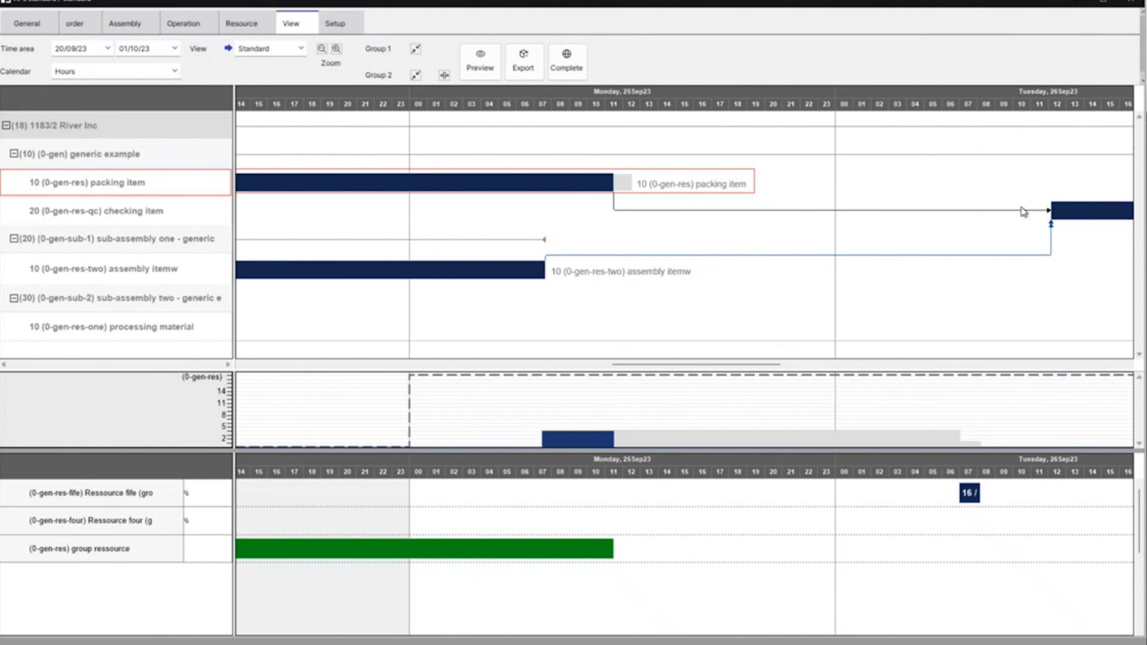
pyautogui.moveTo(1085, 212); pyautogui.dragTo(666, 217)
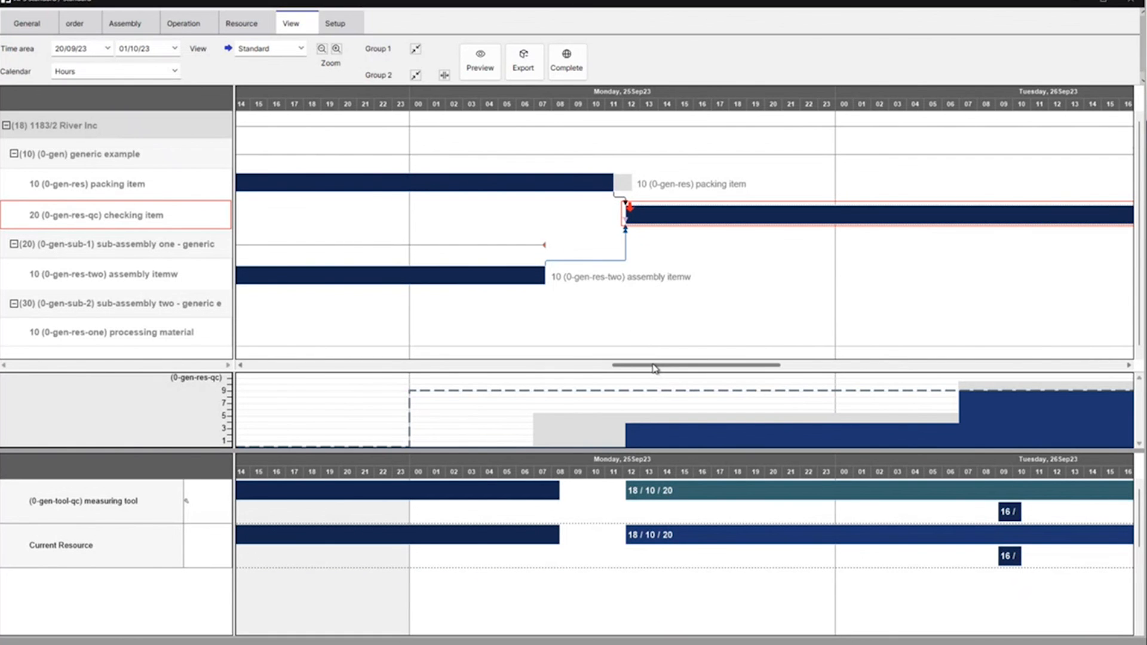
pyautogui.moveTo(656, 369); pyautogui.dragTo(392, 378)
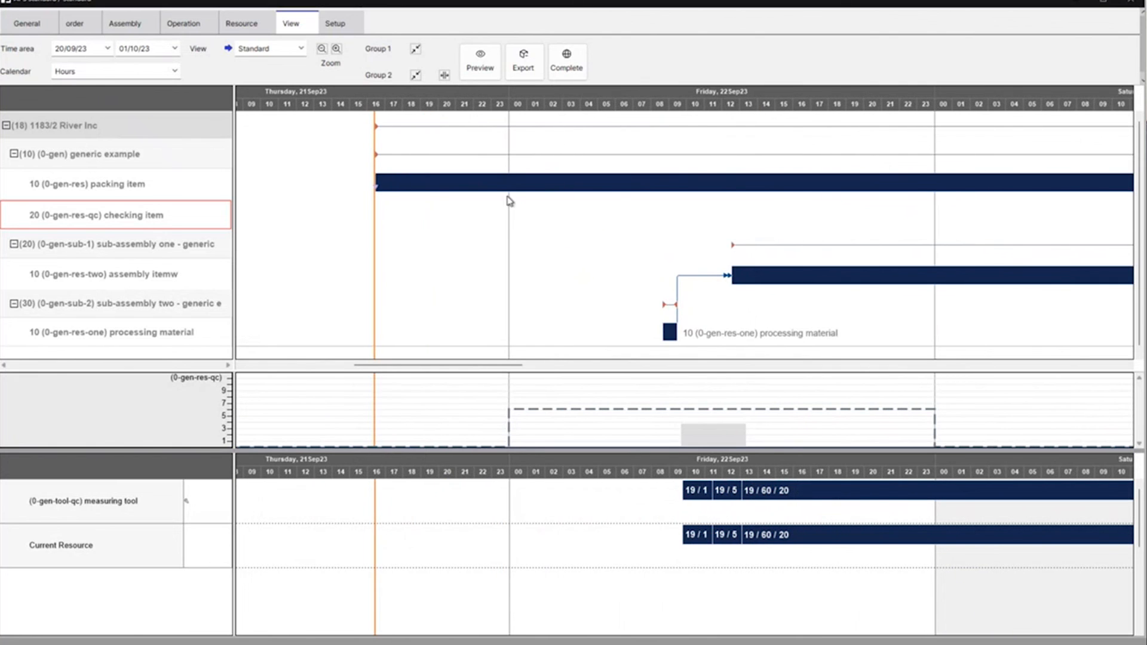
pyautogui.moveTo(501, 186)
pyautogui.click(459, 2)
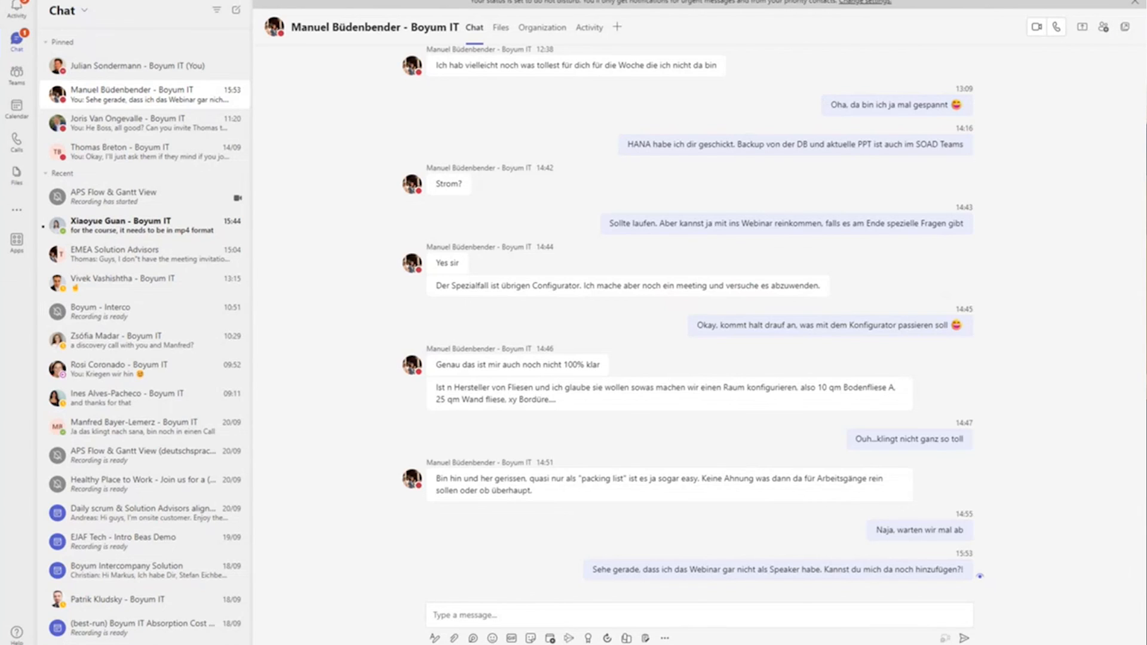